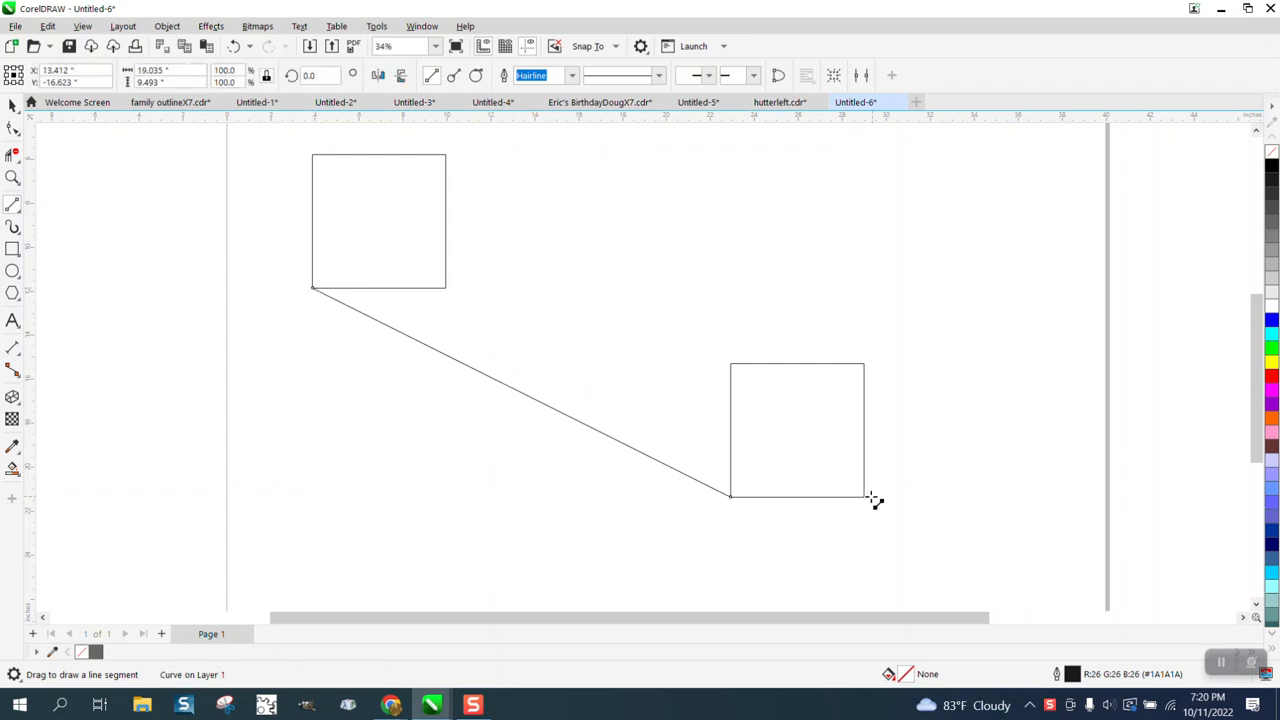
# Draw three straight lines connecting the remaining matching corners of the two squares.
pyautogui.moveTo(864, 496); pyautogui.dragTo(446, 288)
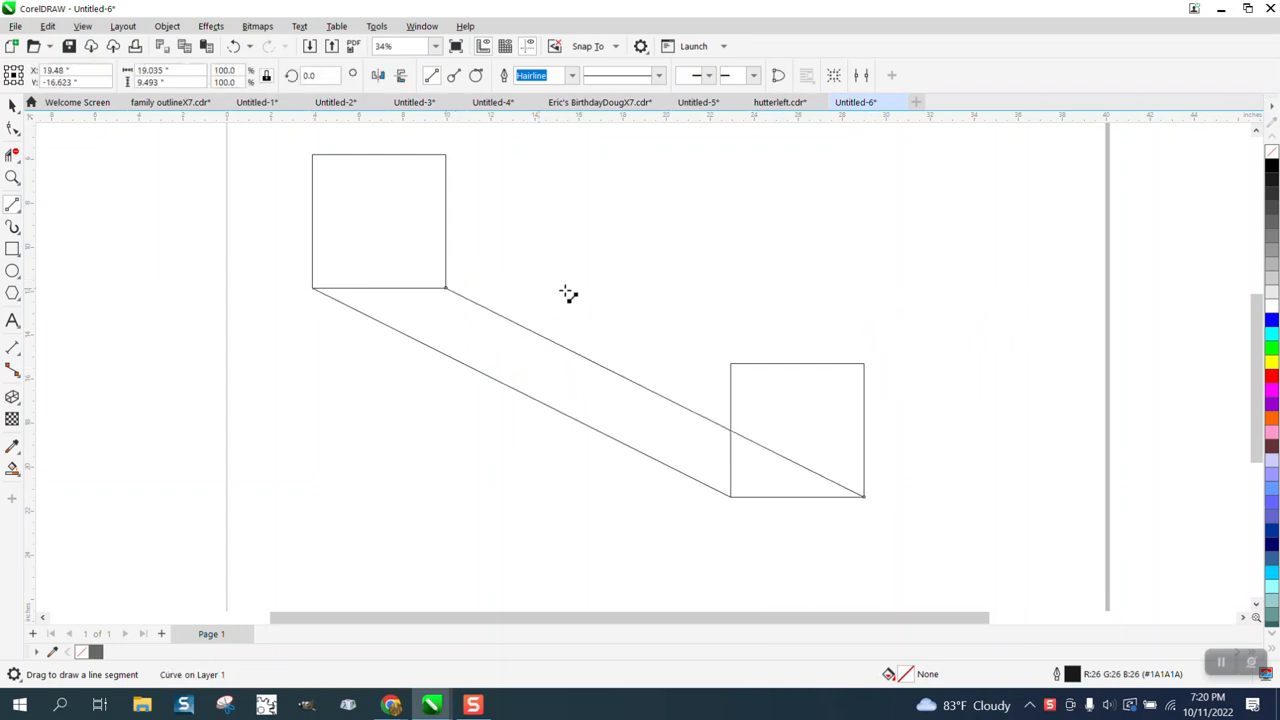
pyautogui.moveTo(864, 364); pyautogui.dragTo(446, 155)
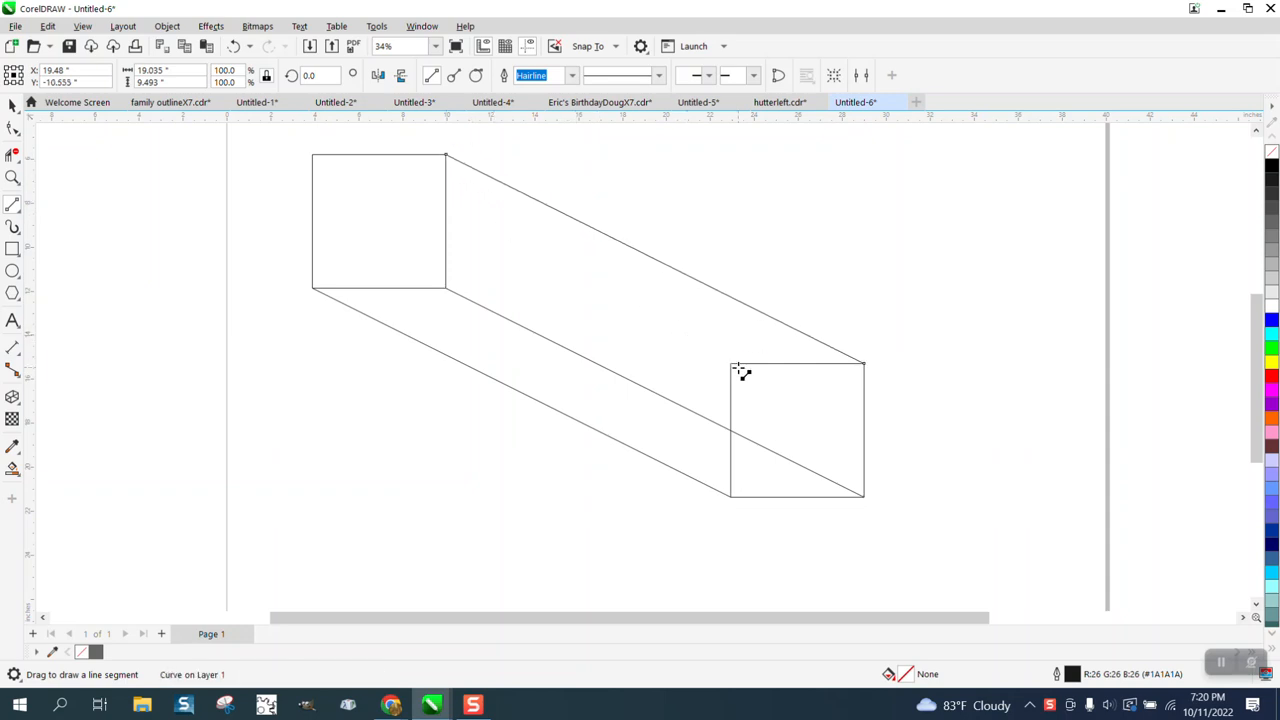
pyautogui.moveTo(731, 365); pyautogui.dragTo(313, 155)
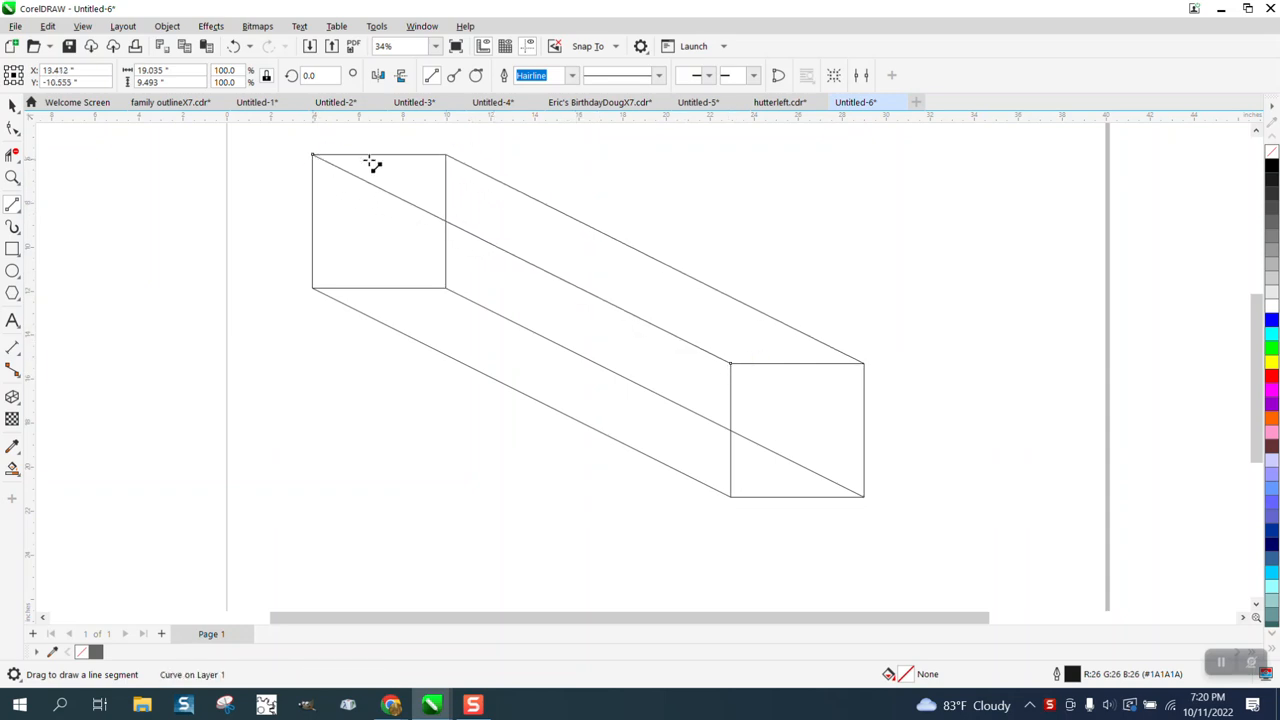
# Check which snapping options are enabled for drawing lines between objects.
pyautogui.click(614, 47)
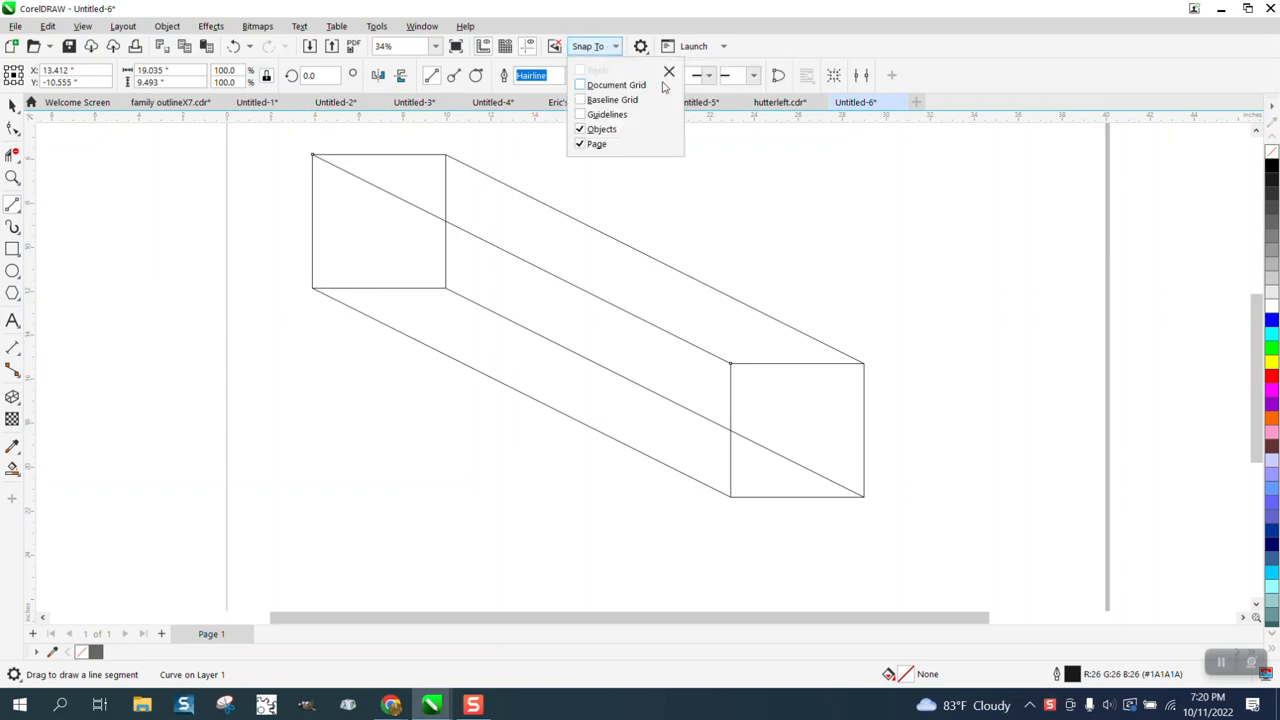
pyautogui.click(651, 204)
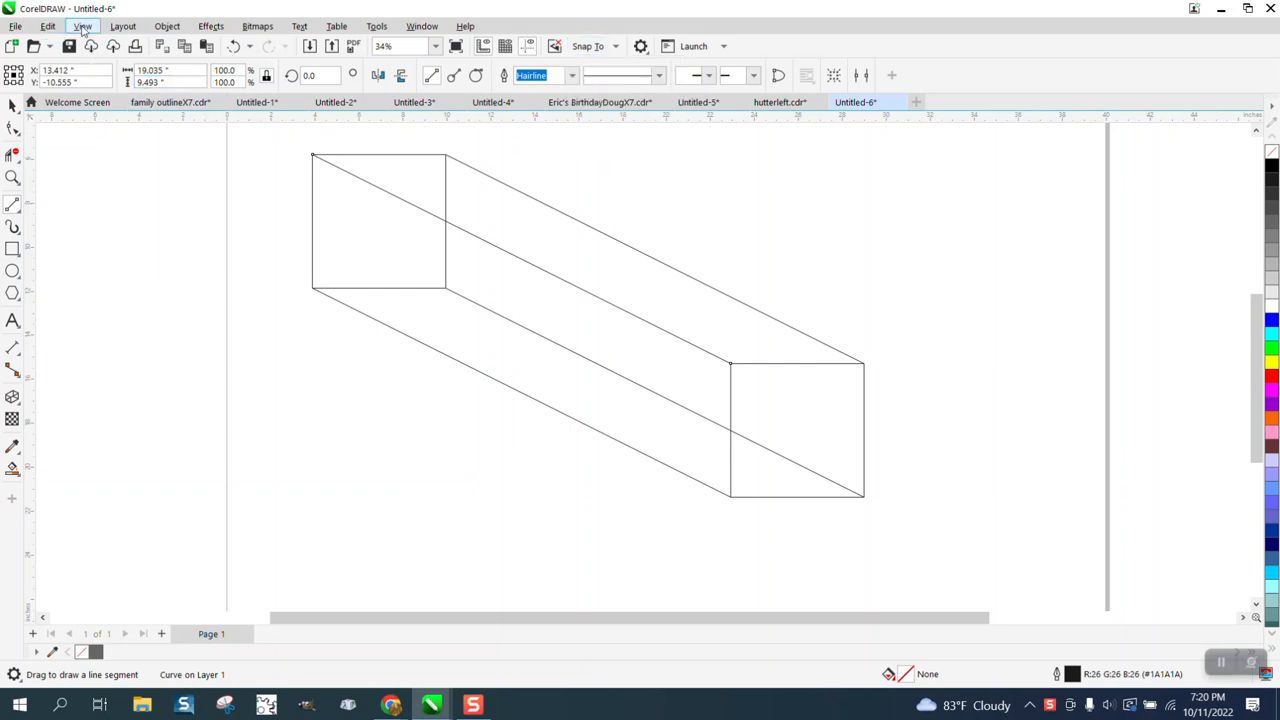
pyautogui.click(83, 27)
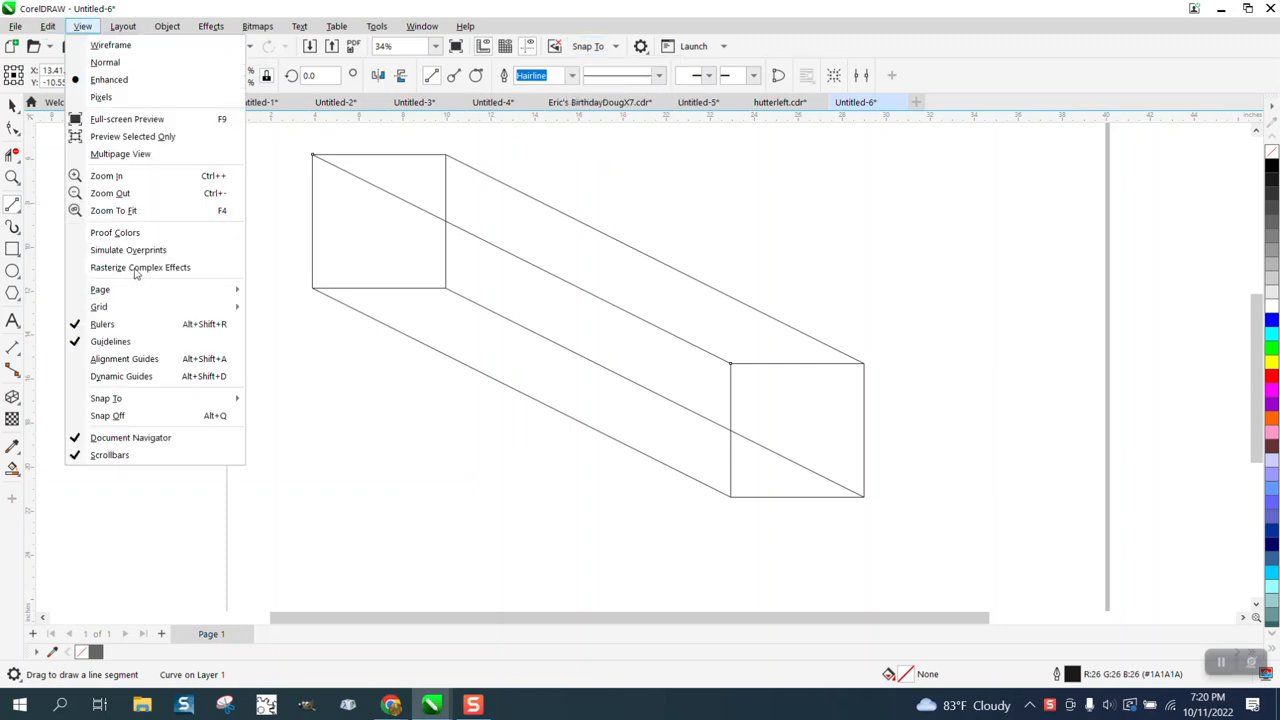
pyautogui.moveTo(121, 400)
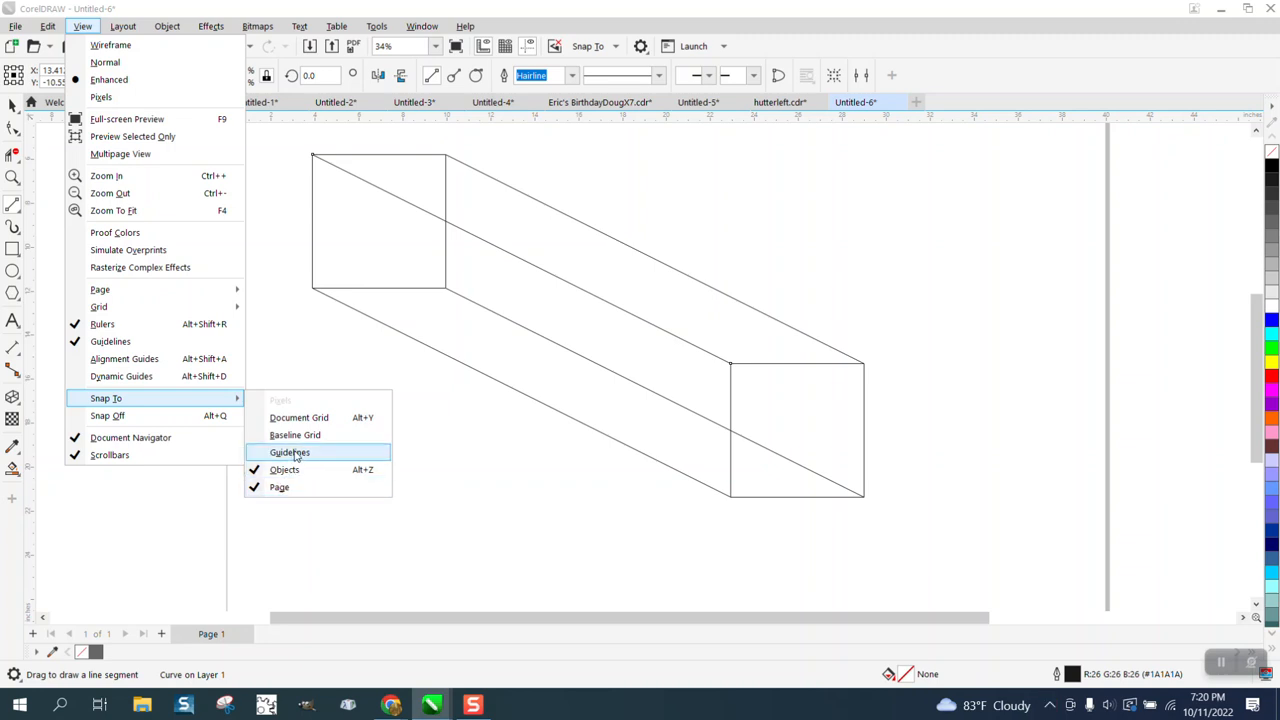
pyautogui.press('Escape')
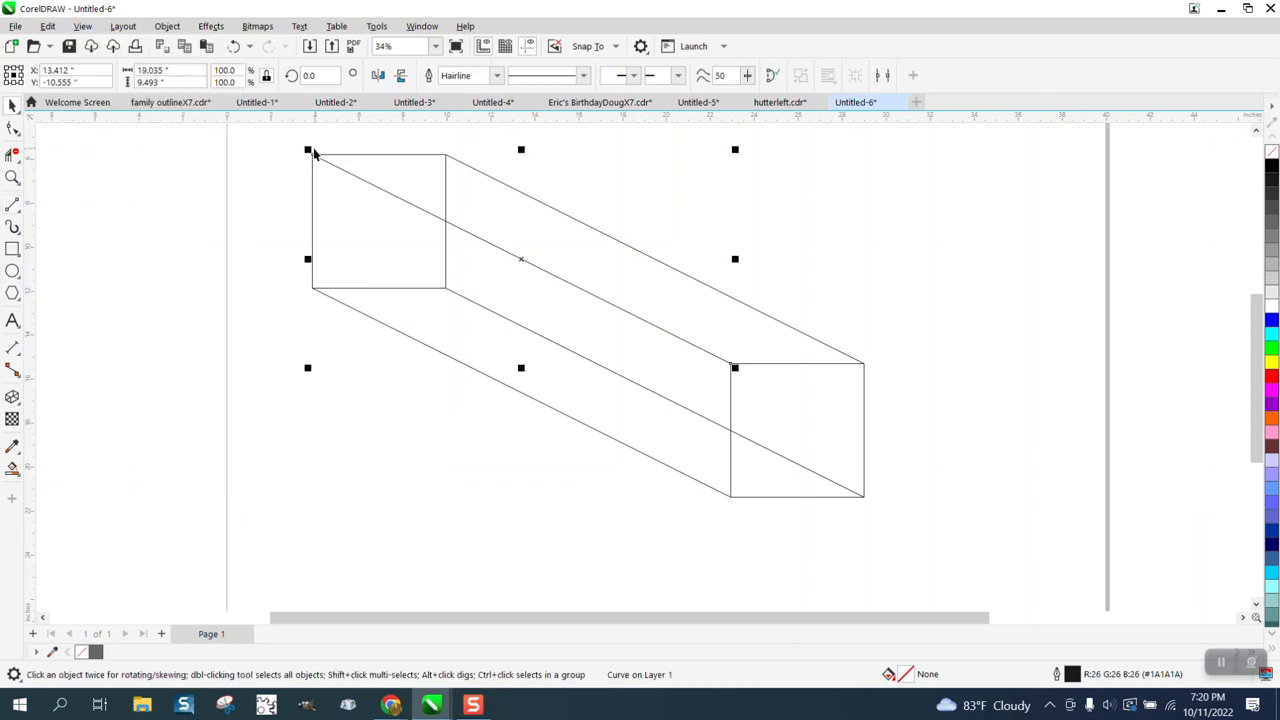
# Undo the four connecting lines between the squares and delete the upper-left square.
pyautogui.press('space')
pyautogui.click(233, 47)
pyautogui.click(233, 47)
pyautogui.click(233, 47)
pyautogui.click(233, 47)
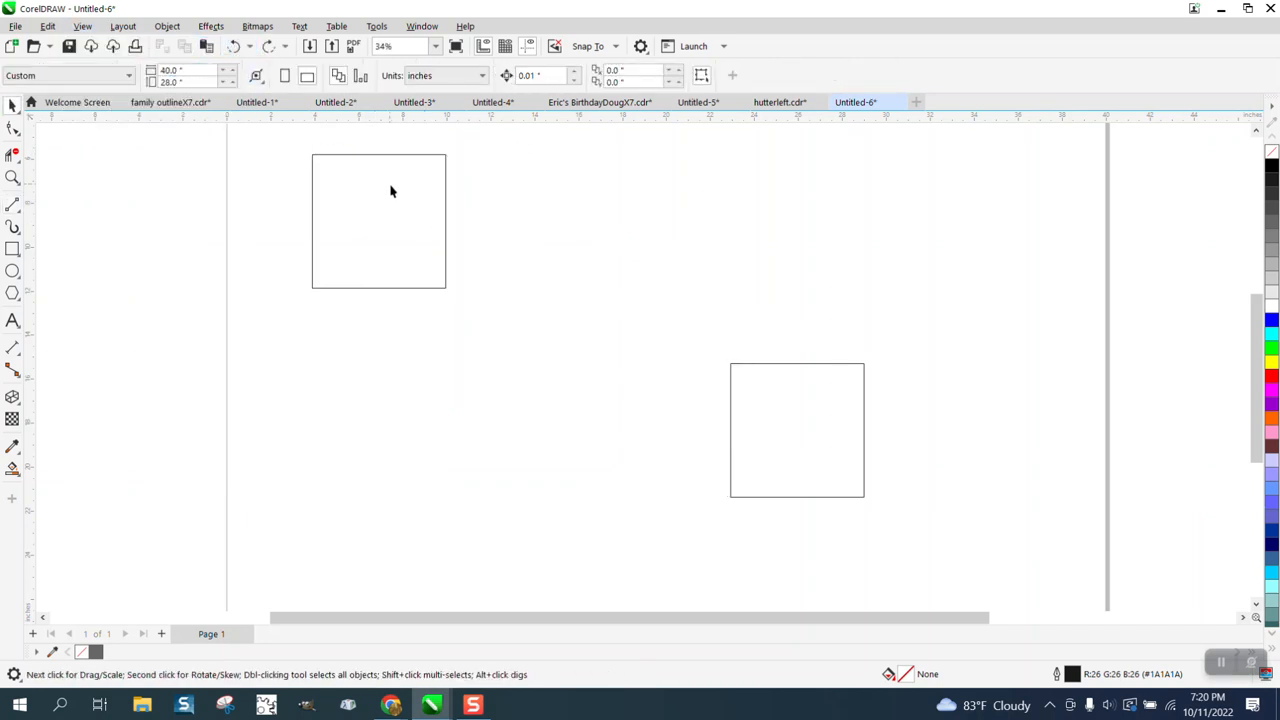
pyautogui.click(403, 183)
pyautogui.press('Delete')
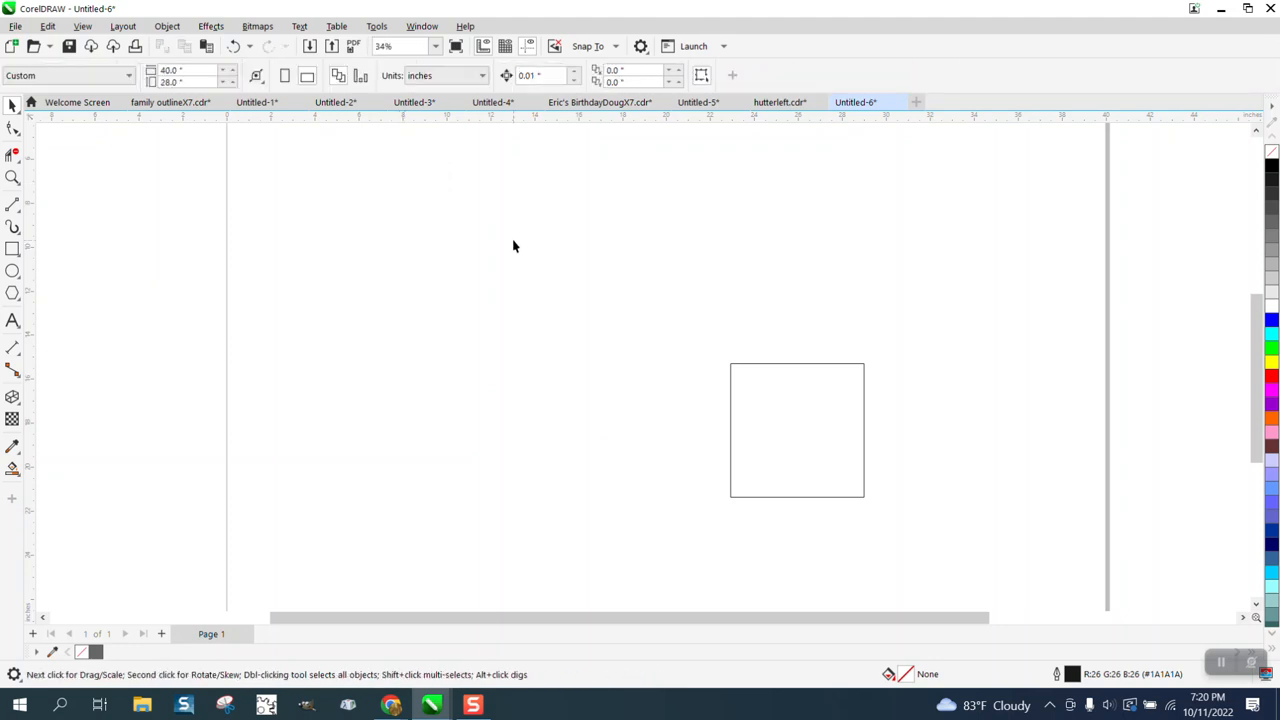
# Extrude the remaining square from its center toward the upper left, with a depth of about 67.
pyautogui.click(782, 430)
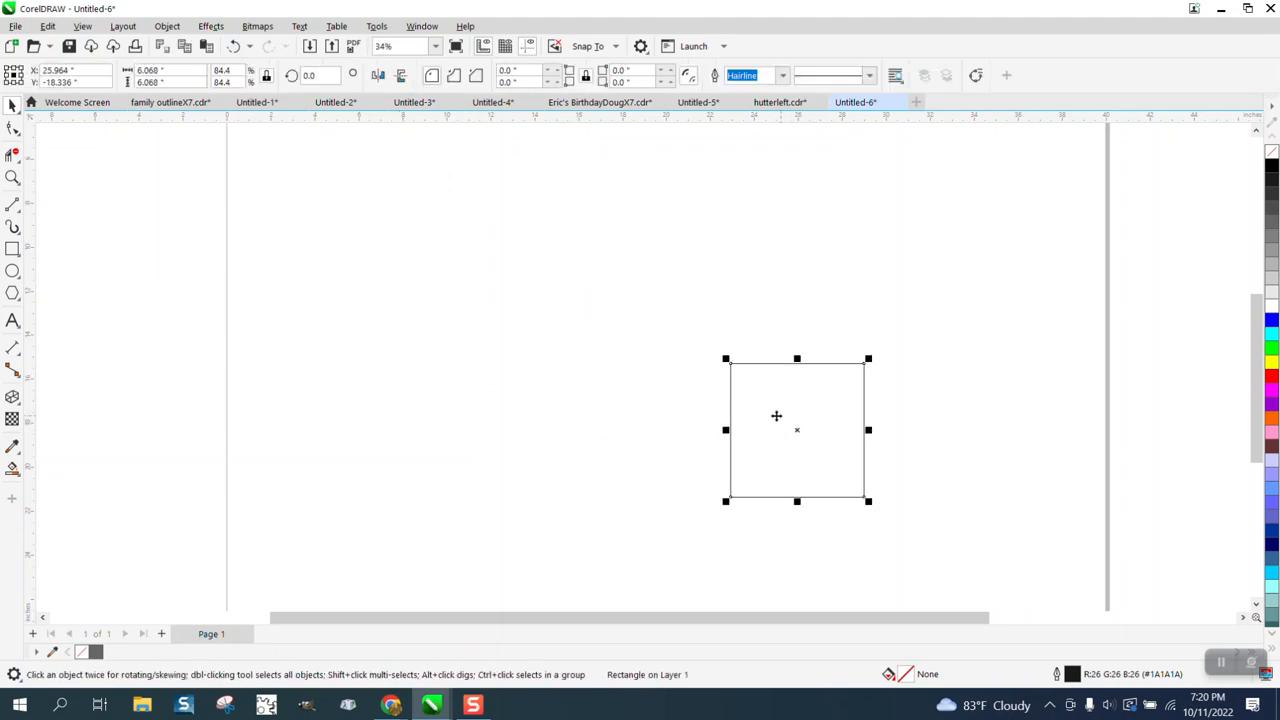
pyautogui.click(12, 419)
pyautogui.click(20, 404)
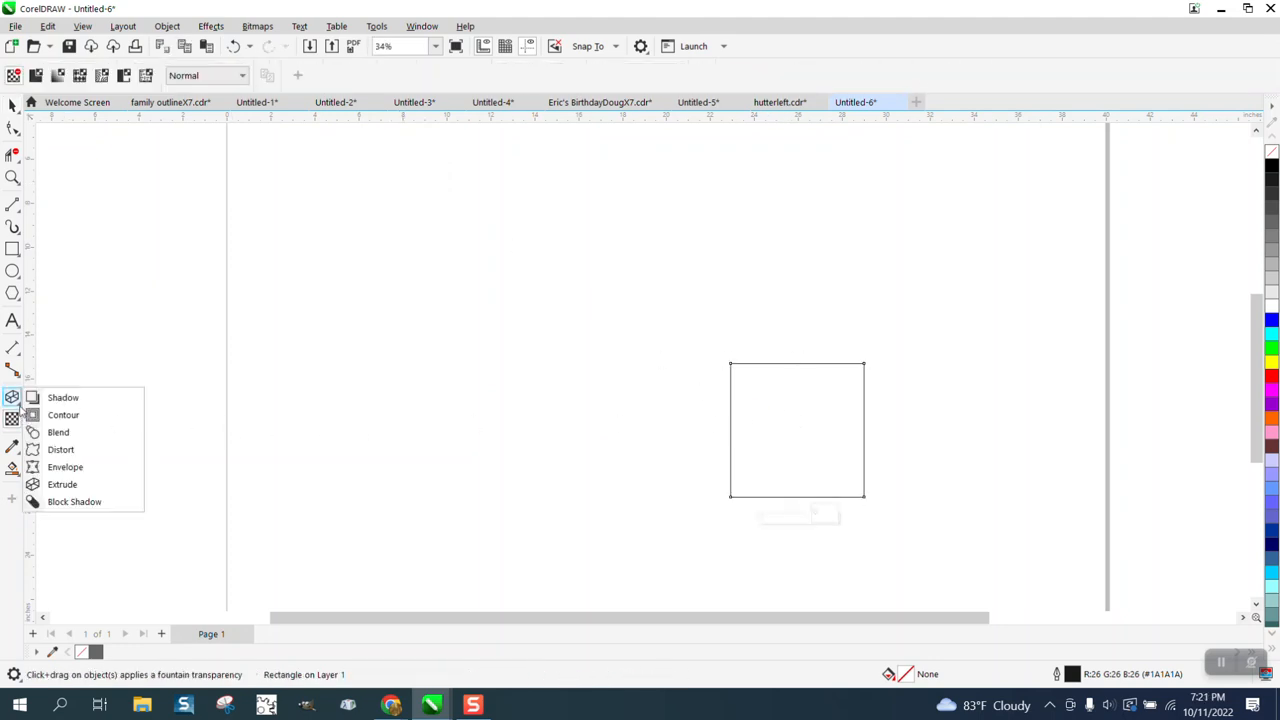
pyautogui.click(62, 484)
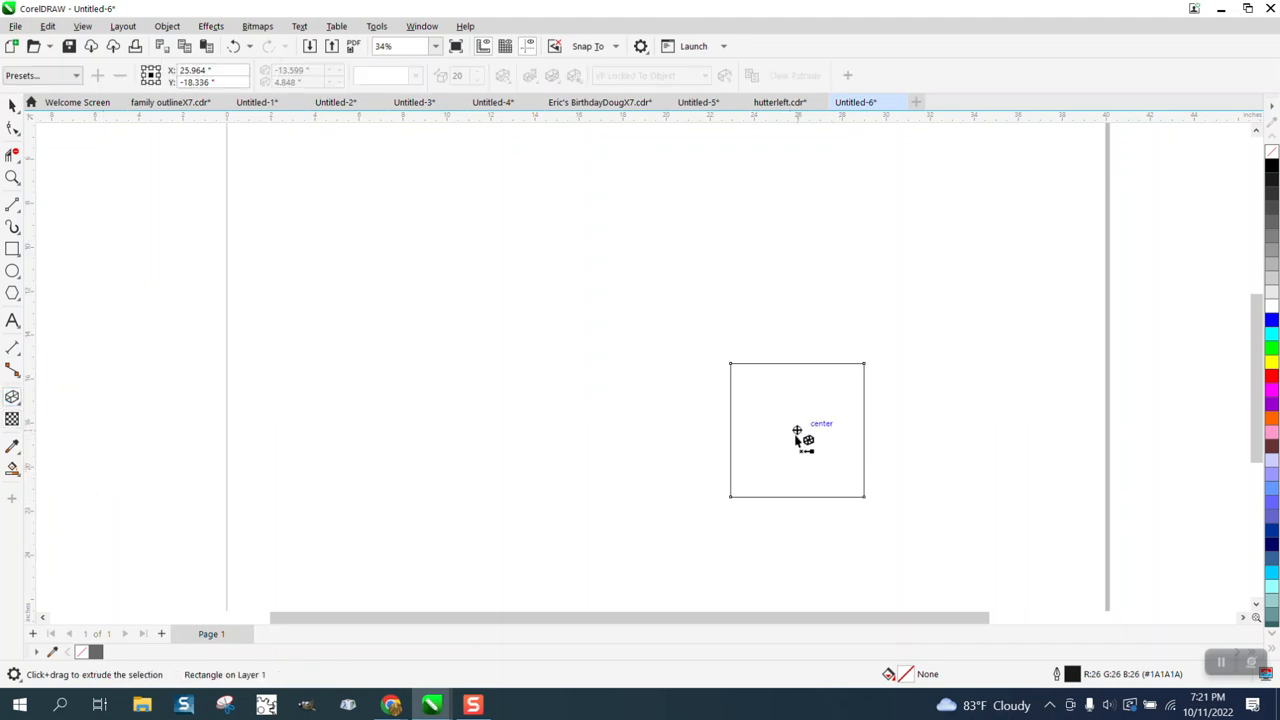
pyautogui.moveTo(797, 432); pyautogui.dragTo(324, 236)
pyautogui.moveTo(703, 392); pyautogui.dragTo(467, 334)
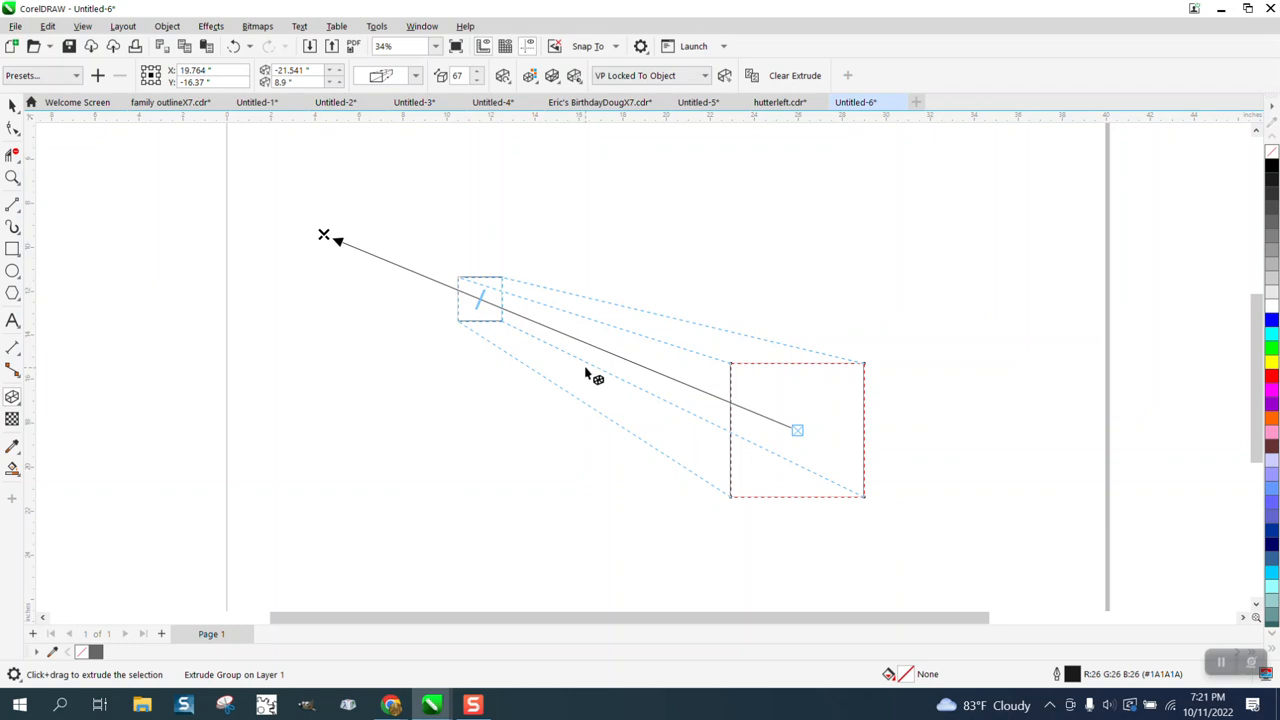
# Change the extrusion to the parallel type that gives two equal-sized end squares, and deselect it.
pyautogui.click(416, 79)
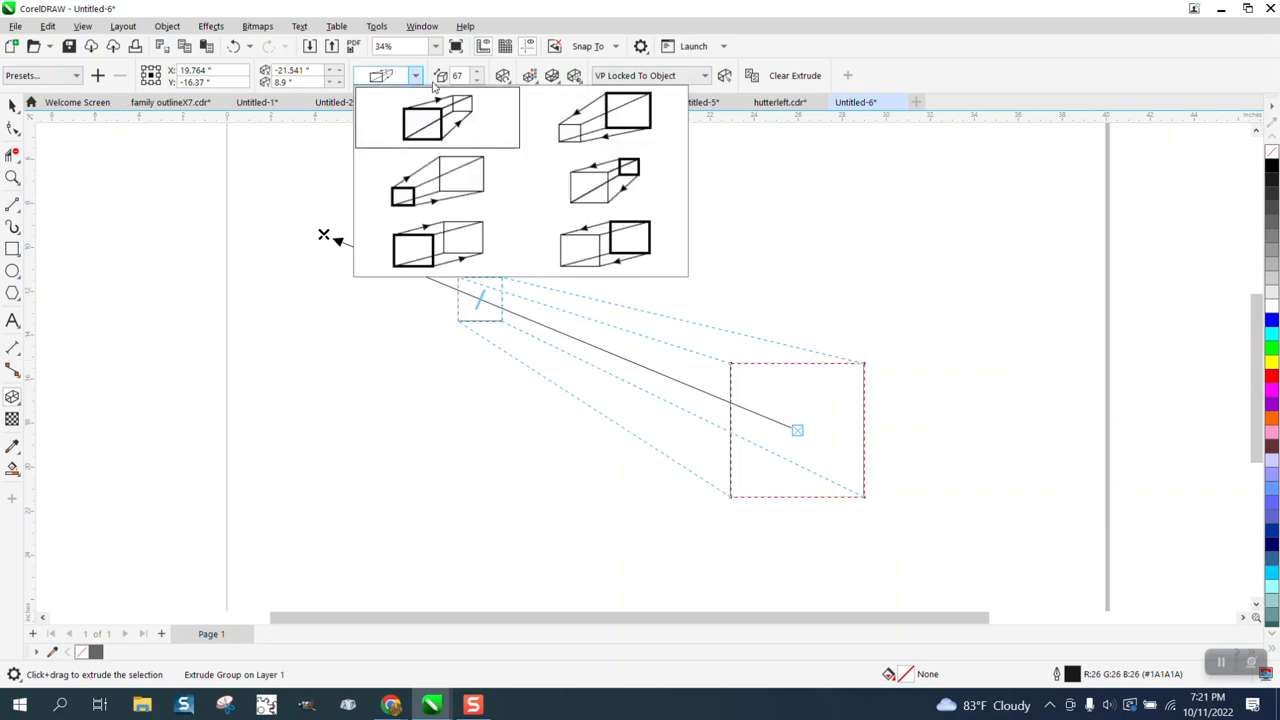
pyautogui.click(636, 248)
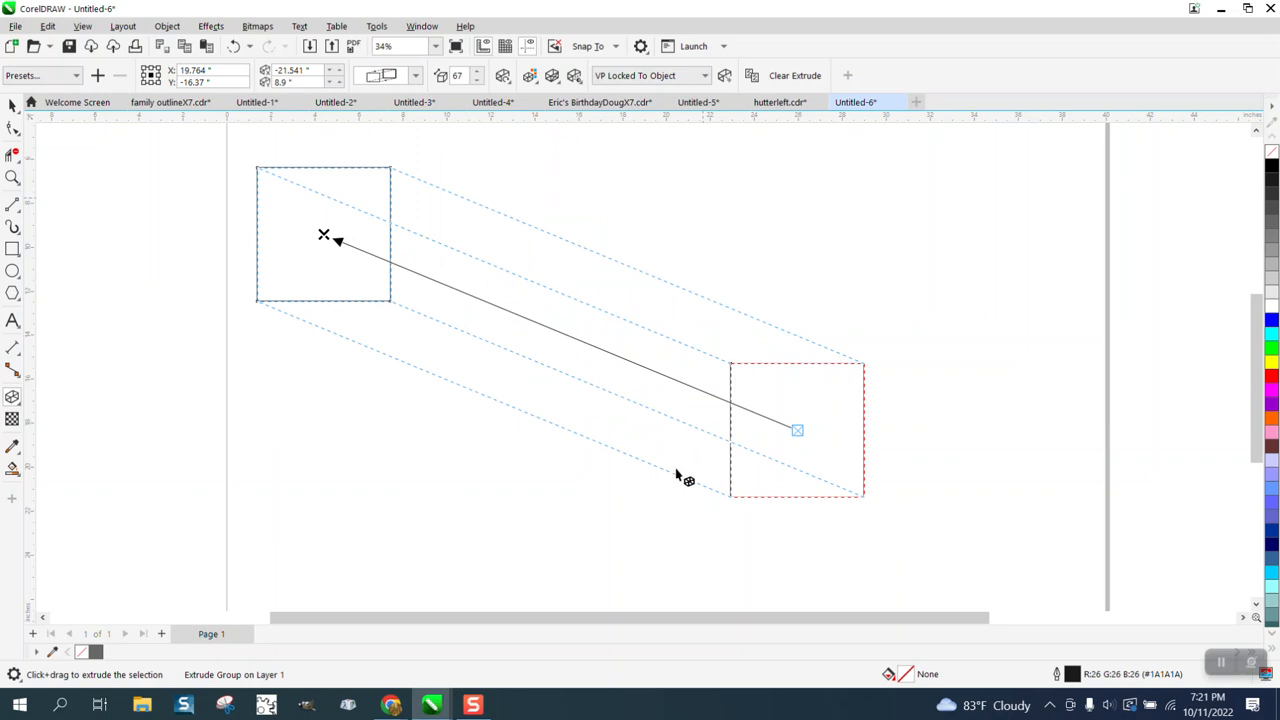
pyautogui.click(13, 108)
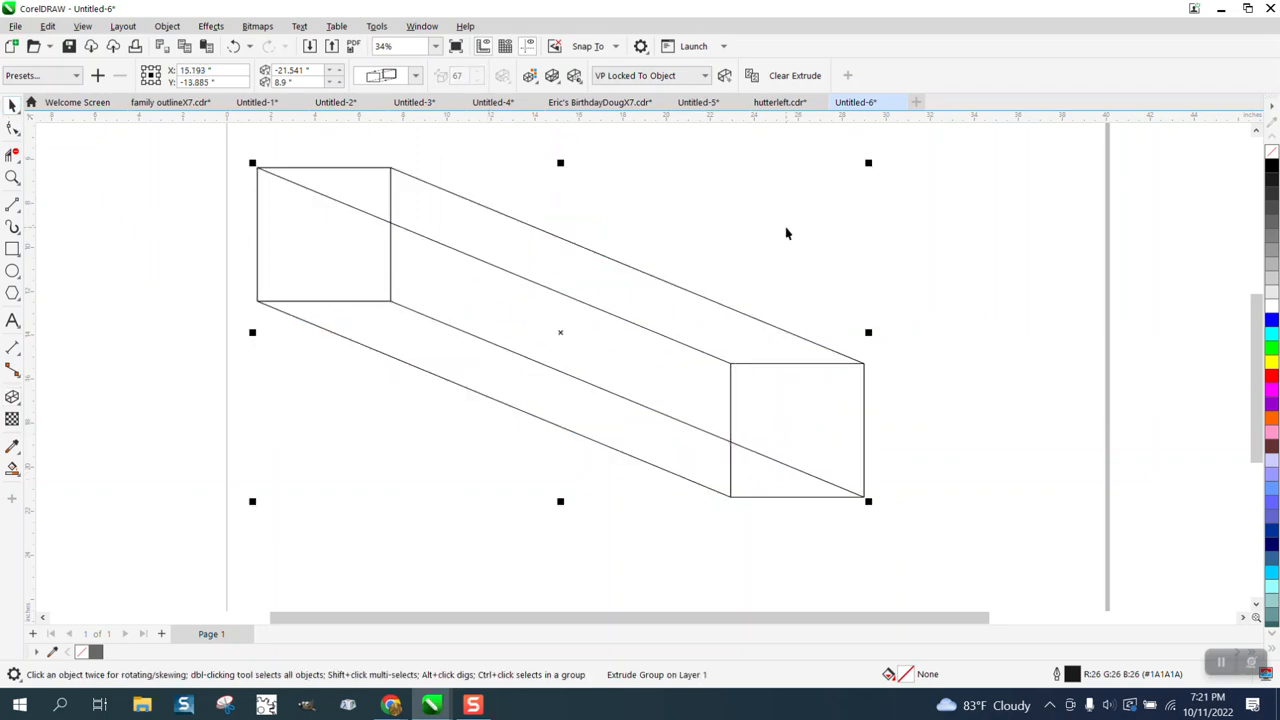
pyautogui.scroll(-1, 792, 231)
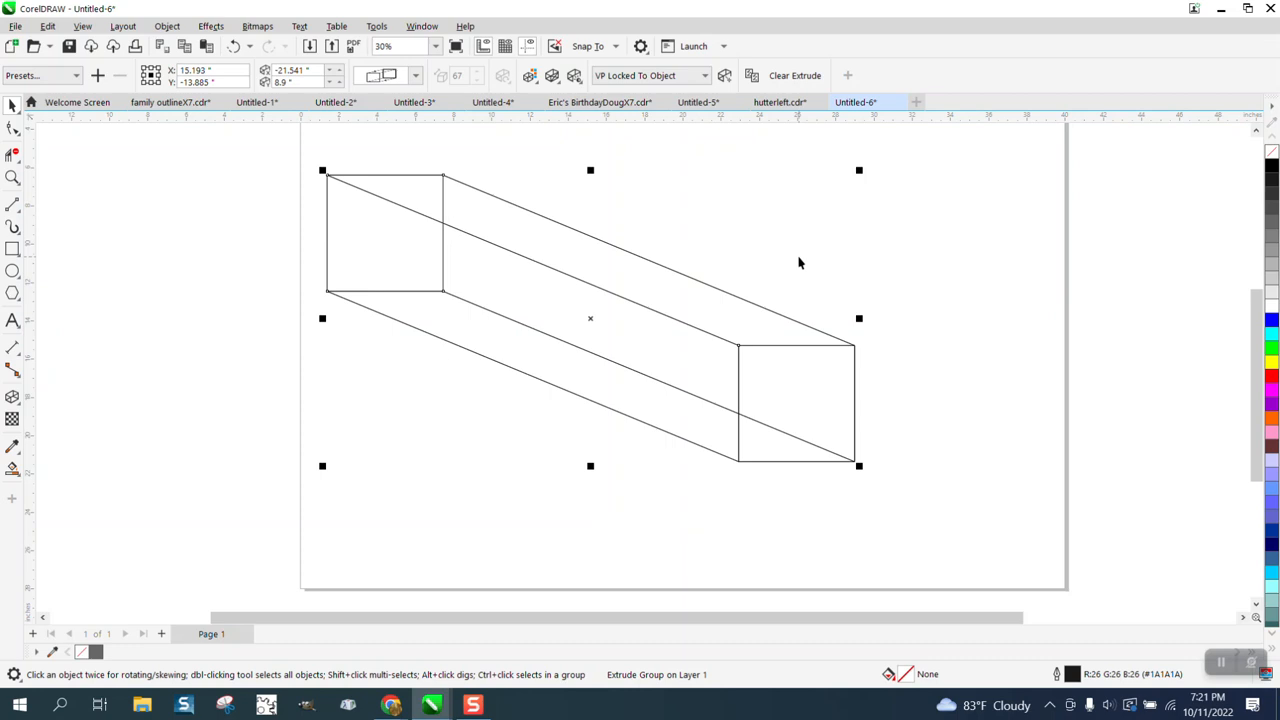
pyautogui.click(799, 262)
# Break the extrude group apart from its original square.
pyautogui.click(167, 26)
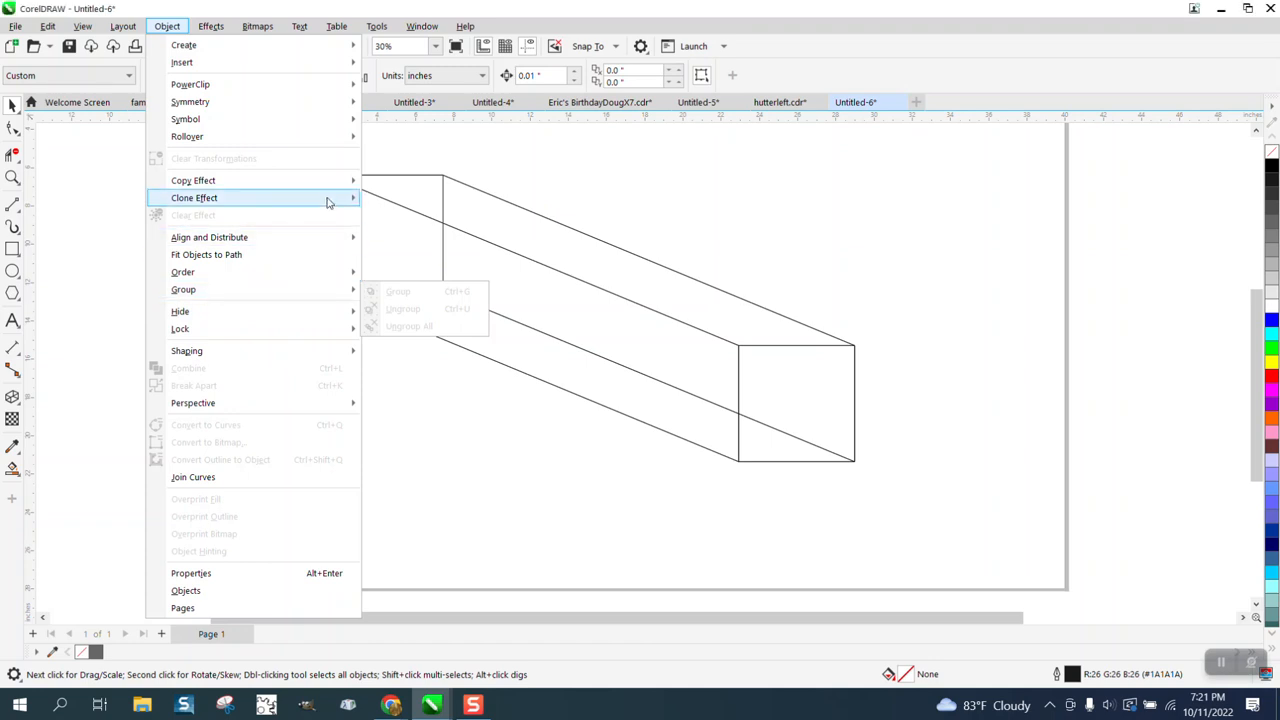
pyautogui.moveTo(340, 181)
pyautogui.click(395, 145)
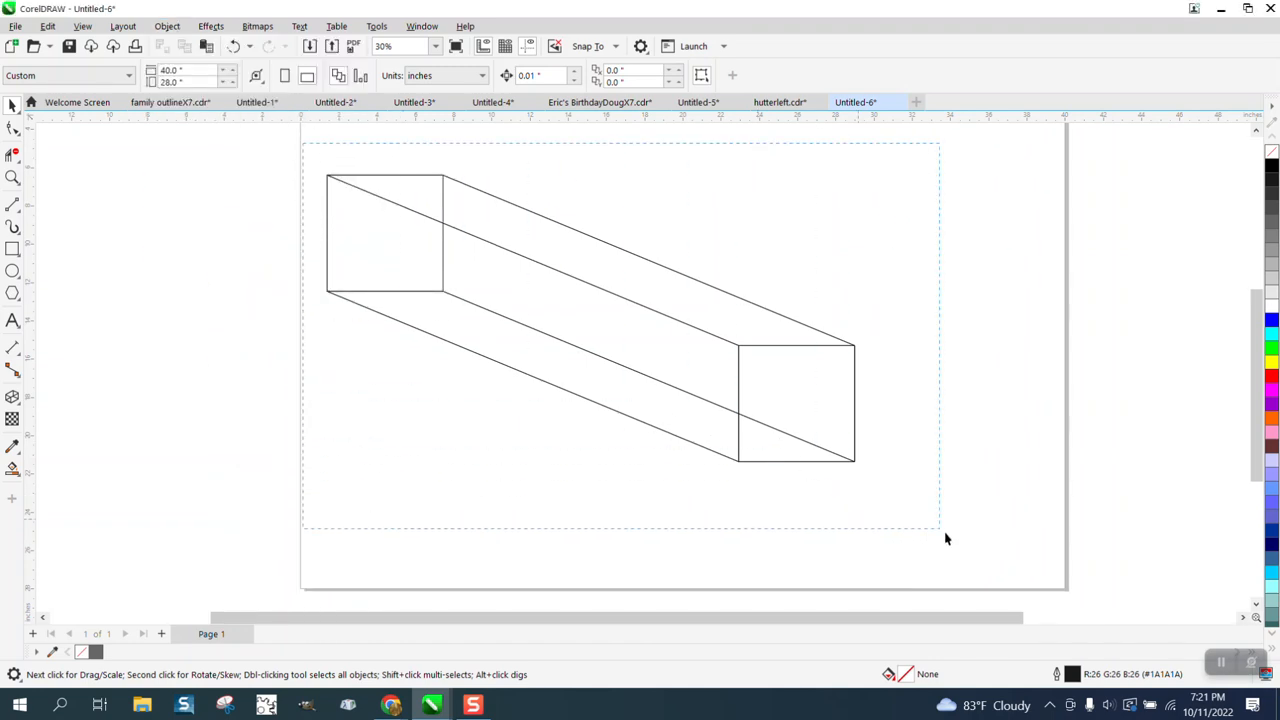
pyautogui.click(403, 210)
pyautogui.click(167, 26)
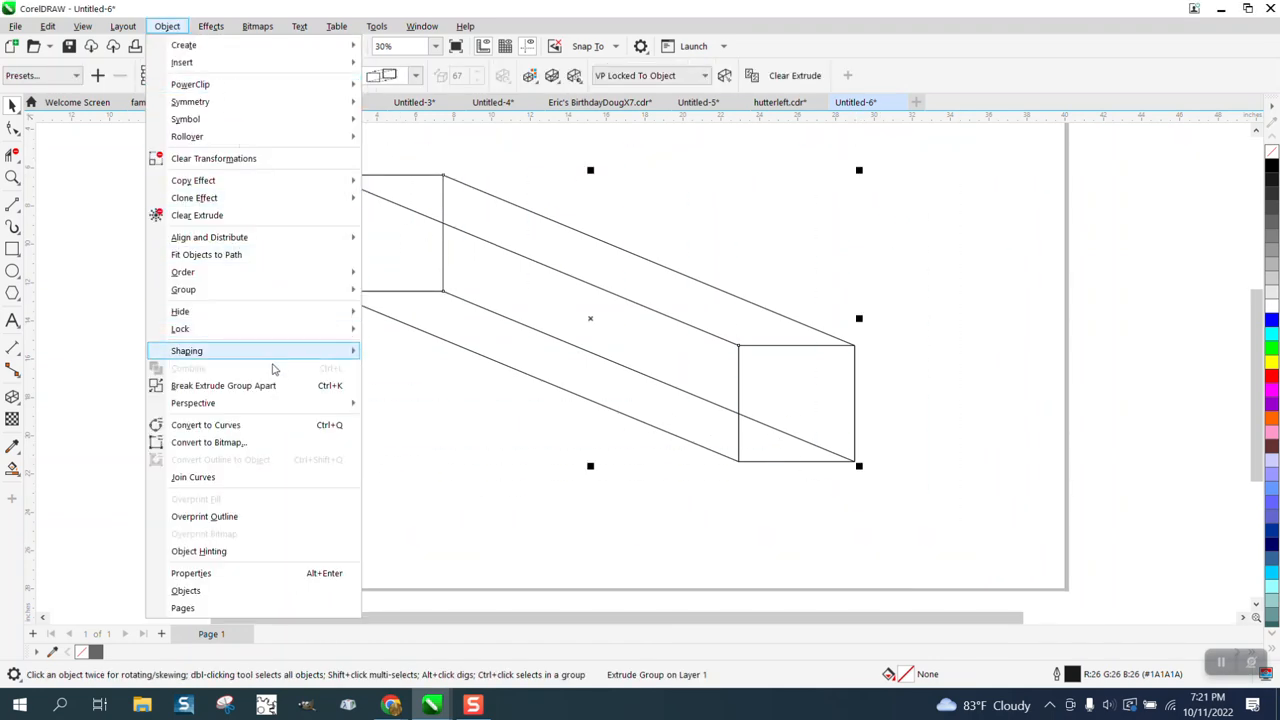
pyautogui.click(272, 385)
pyautogui.click(349, 219)
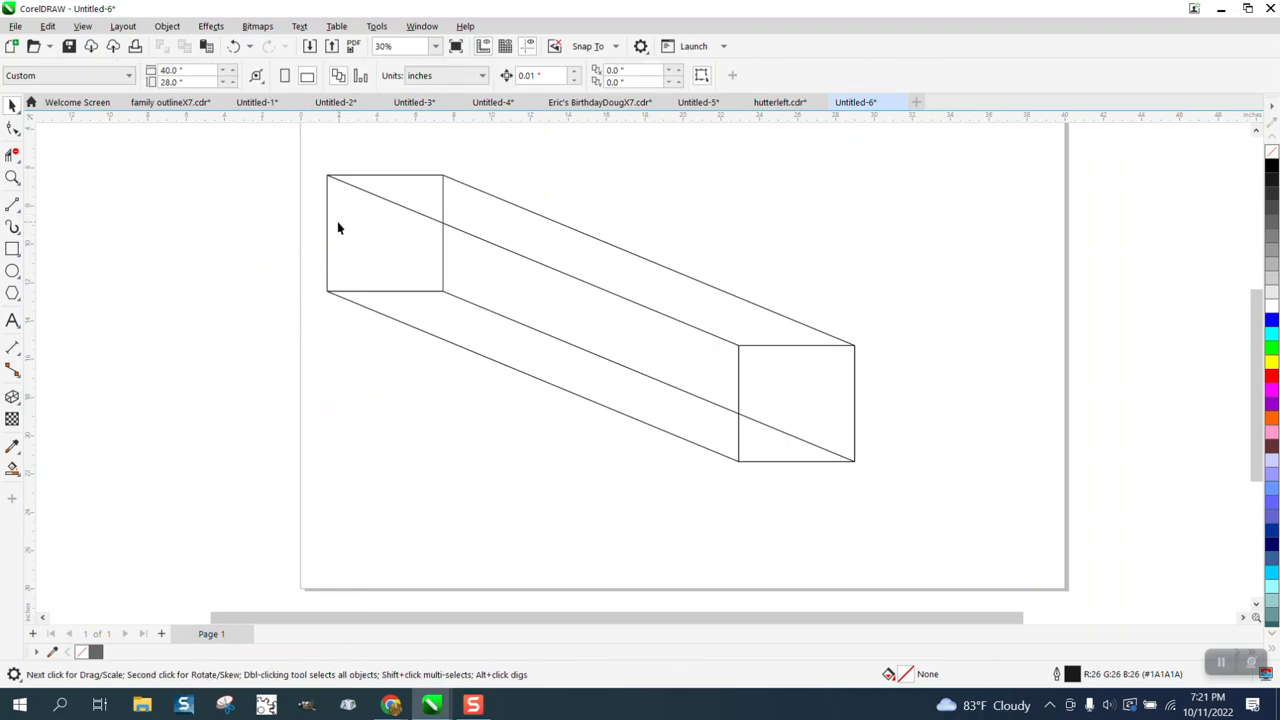
# Separate the extruded group from the original square, placing the square above the group's lower-right end.
pyautogui.click(349, 224)
pyautogui.moveTo(541, 297); pyautogui.dragTo(423, 316)
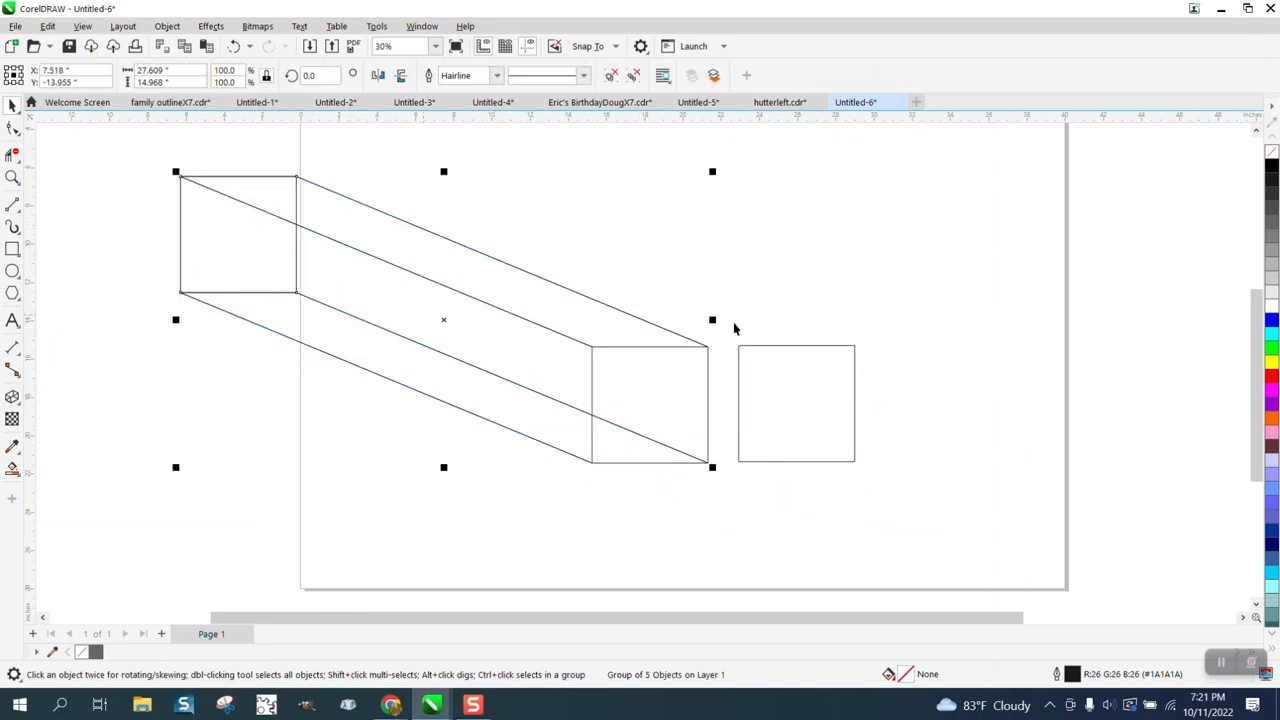
pyautogui.moveTo(789, 369); pyautogui.dragTo(822, 236)
pyautogui.moveTo(528, 366); pyautogui.dragTo(735, 437)
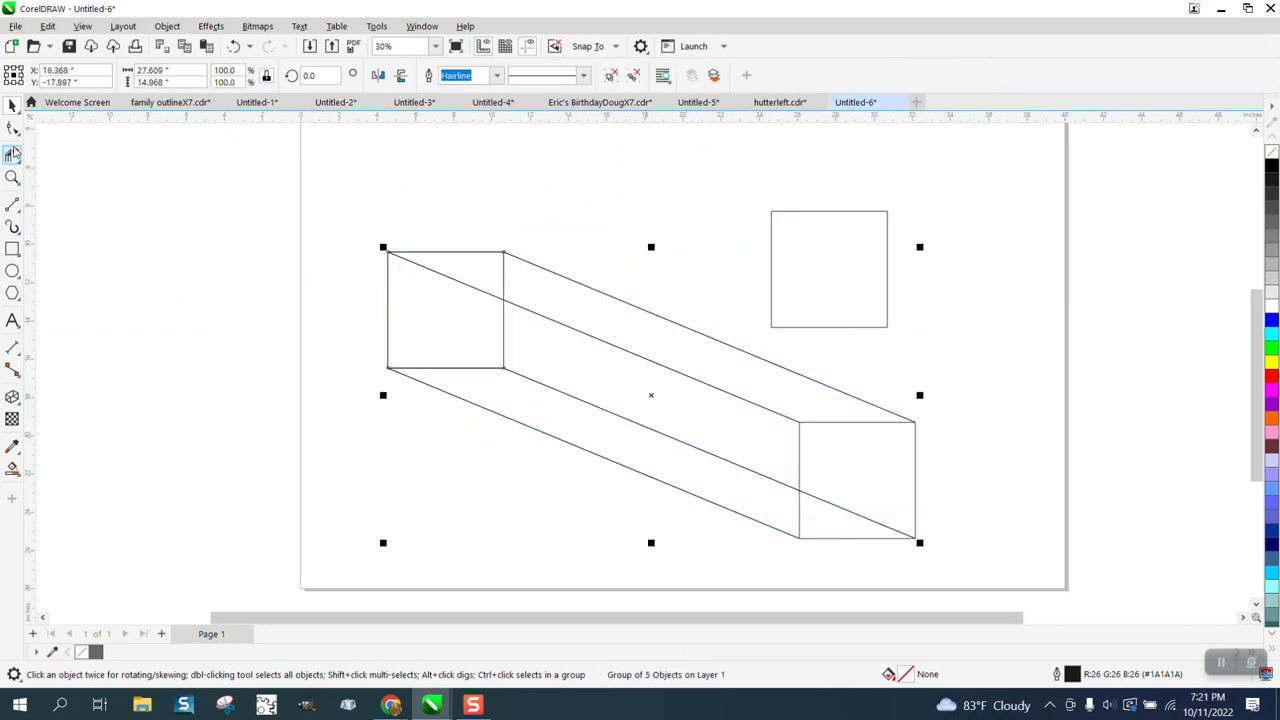
# Delete all the slanted connecting segments of the extruded group with Virtual Segment Delete, including those inside both end squares.
pyautogui.click(13, 153)
pyautogui.moveTo(605, 248); pyautogui.dragTo(583, 487)
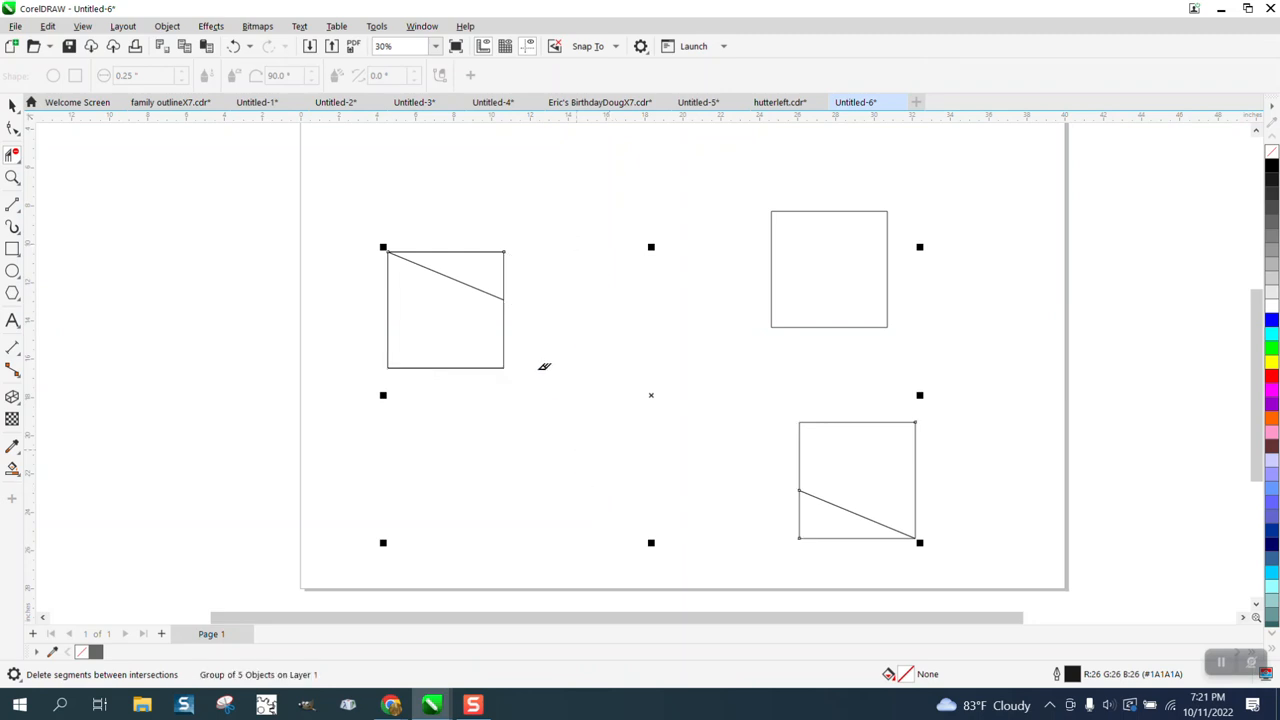
pyautogui.click(473, 285)
pyautogui.click(849, 511)
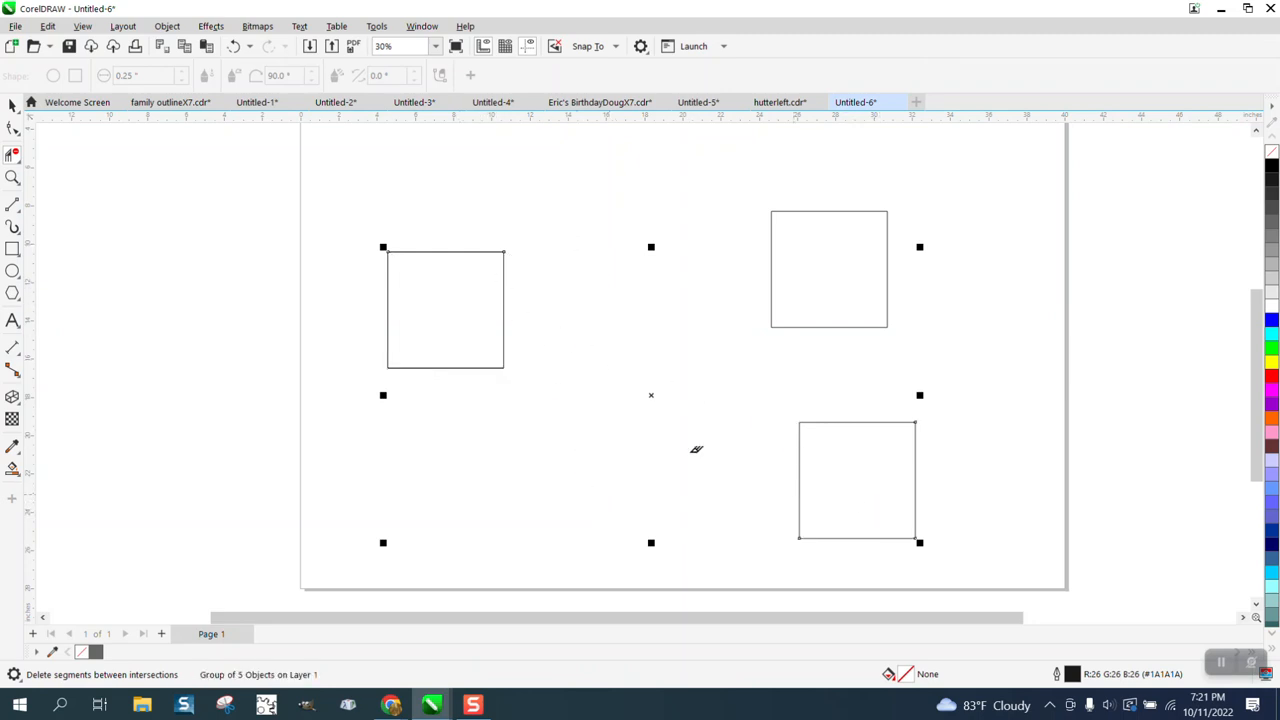
# Ungroup all the objects left from the trimmed extrusion and shift them slightly to the right.
pyautogui.press('space')
pyautogui.moveTo(860, 451)
pyautogui.mouseDown()
pyautogui.moveTo(657, 409)
pyautogui.moveTo(851, 466)
pyautogui.mouseUp()
pyautogui.click(866, 422)
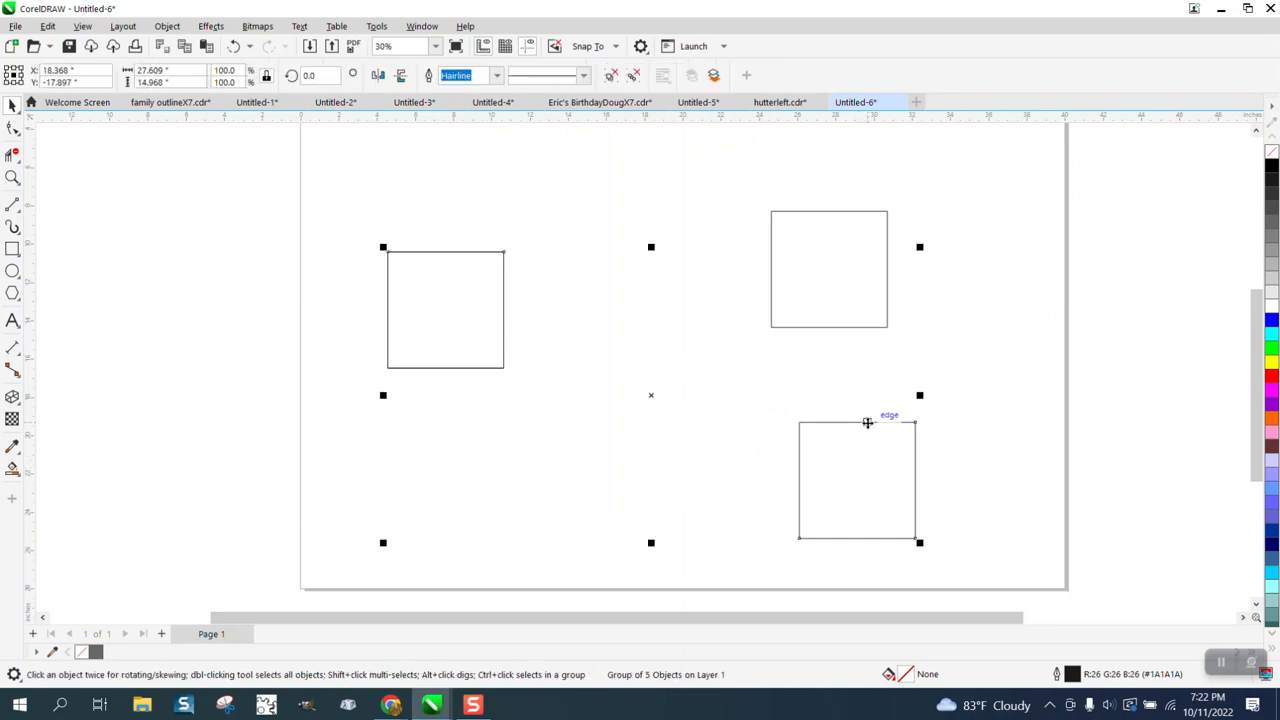
pyautogui.click(167, 26)
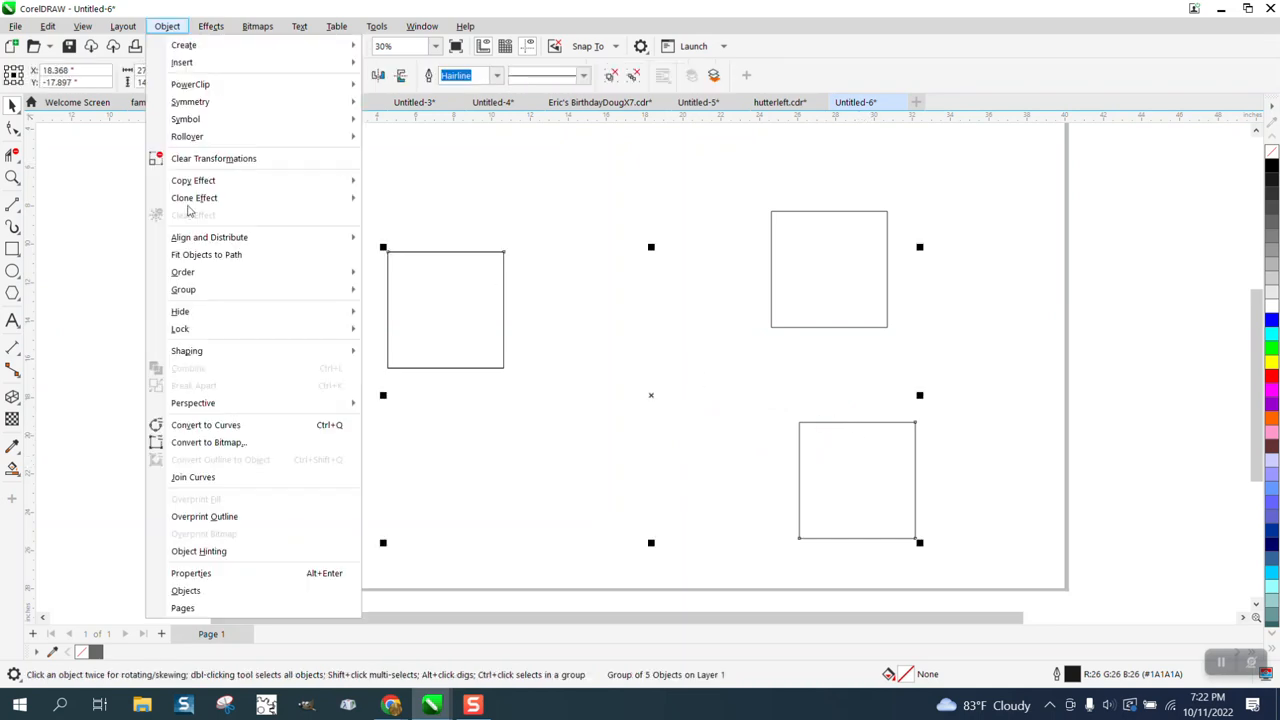
pyautogui.moveTo(222, 294)
pyautogui.click(384, 324)
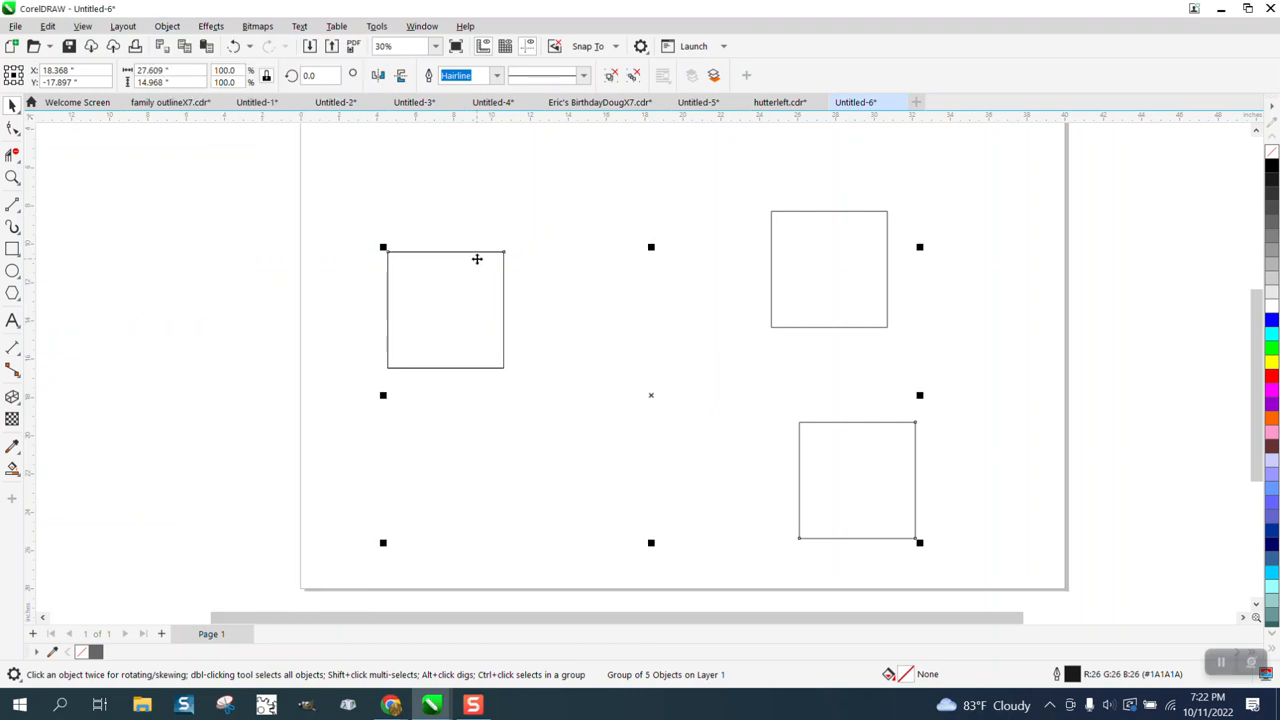
pyautogui.moveTo(477, 258); pyautogui.dragTo(492, 259)
pyautogui.click(866, 451)
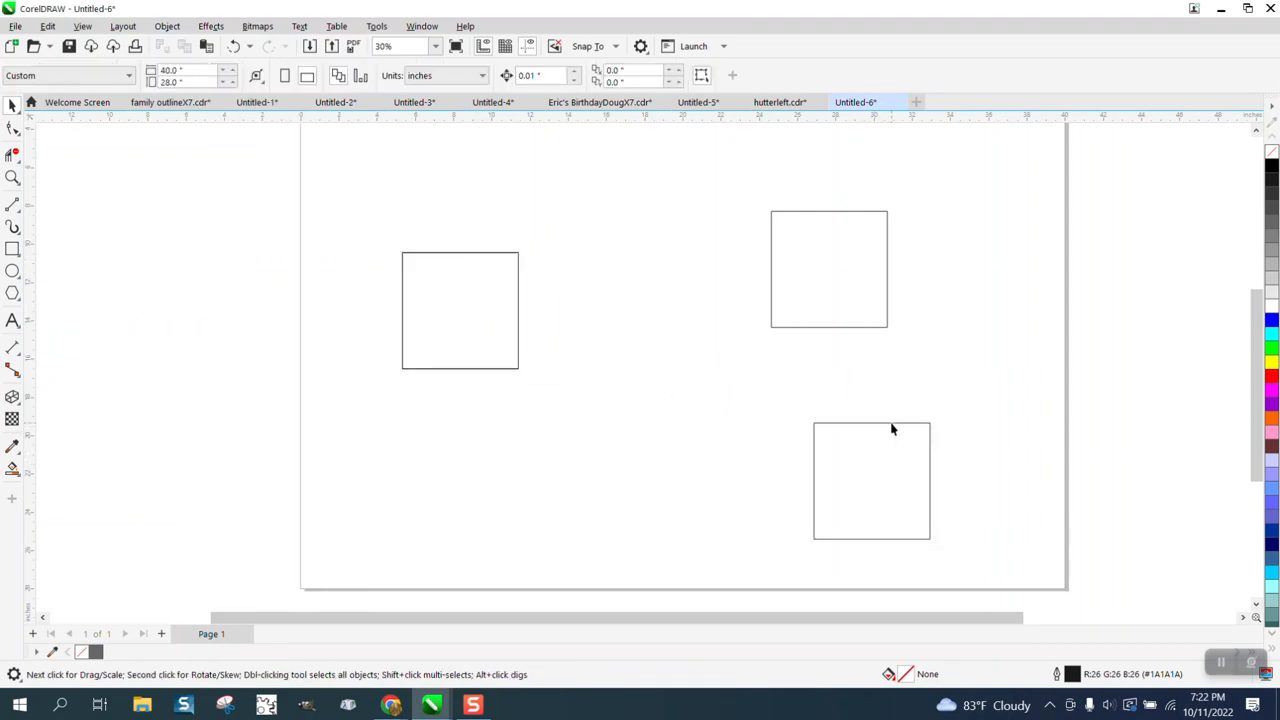
# Try moving the top edges of the two extrusion end squares away from their other sides, and undo the move.
pyautogui.click(892, 424)
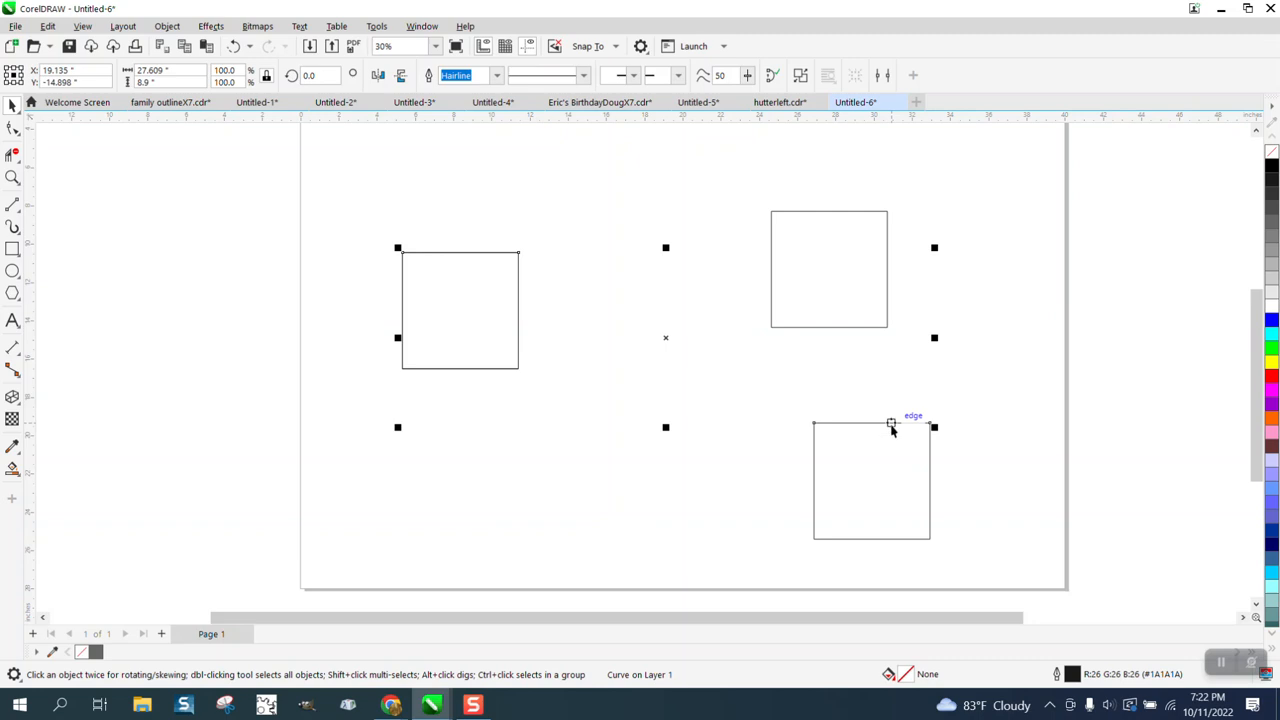
pyautogui.moveTo(892, 427); pyautogui.dragTo(893, 431)
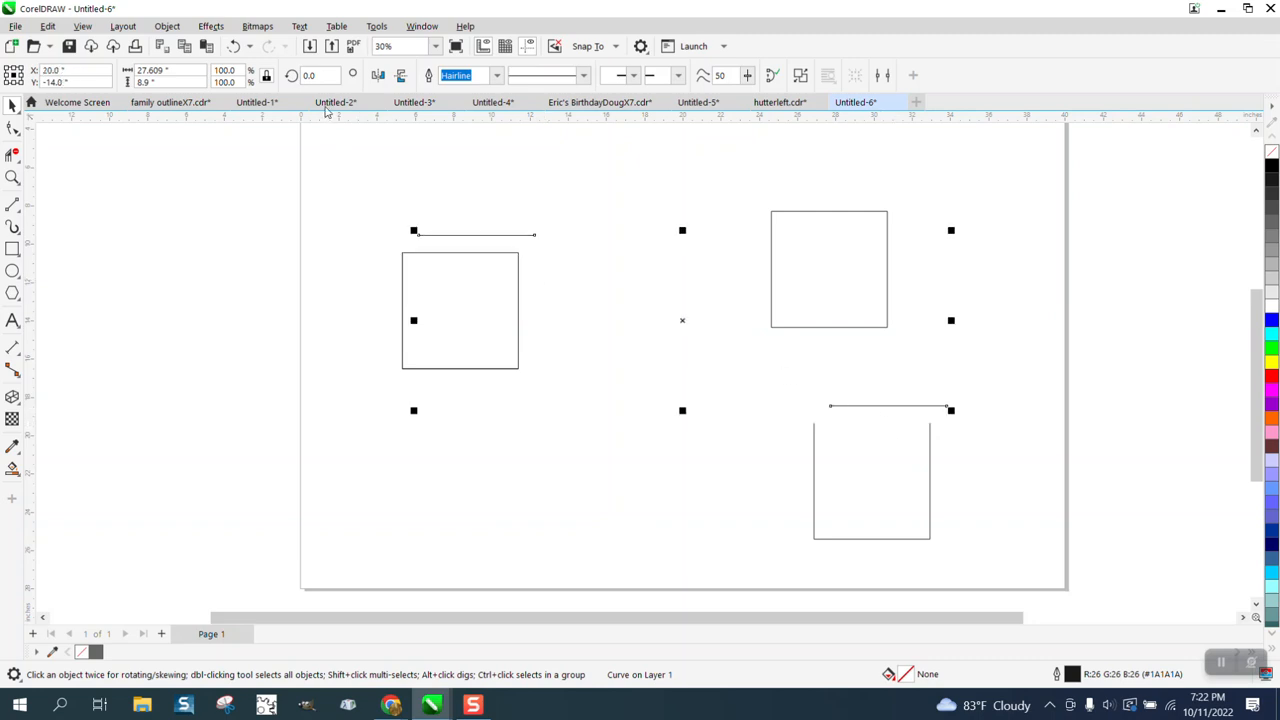
pyautogui.click(233, 46)
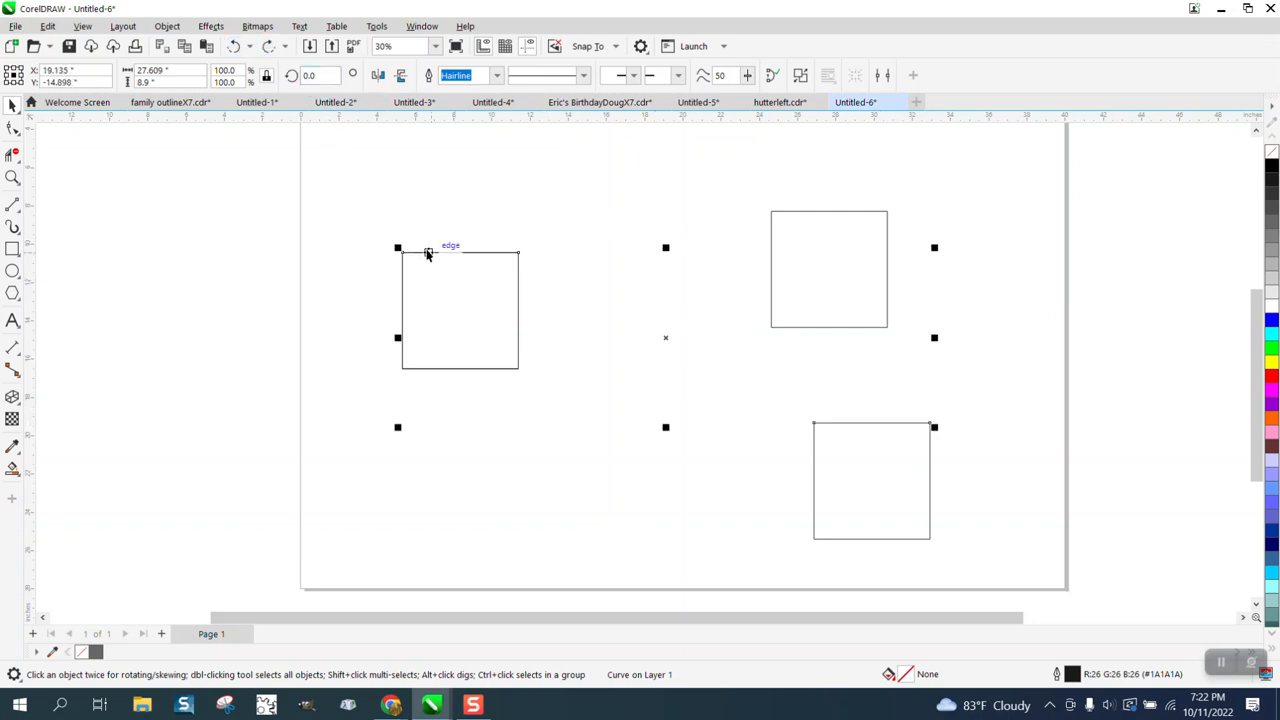
# Smart-fill the left square with grey #666666 and no outline, and center the filled shape on the page.
pyautogui.click(271, 237)
pyautogui.click(13, 468)
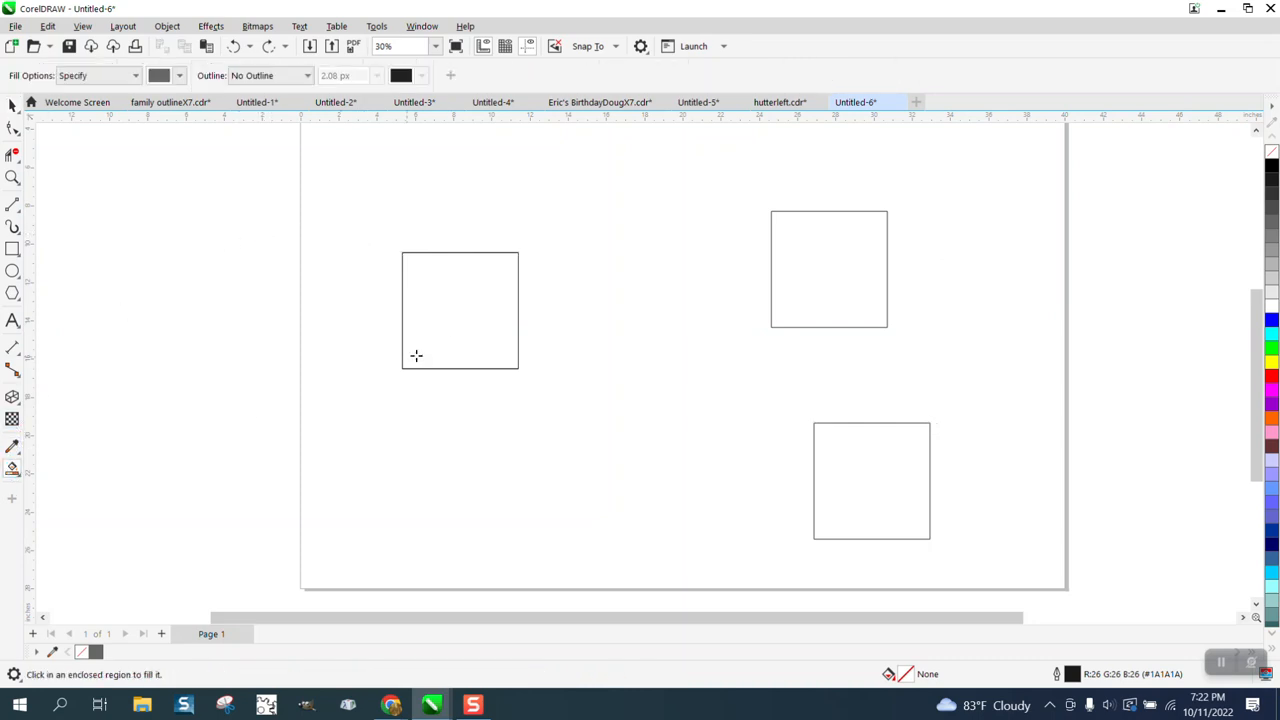
pyautogui.click(461, 330)
pyautogui.press('p')
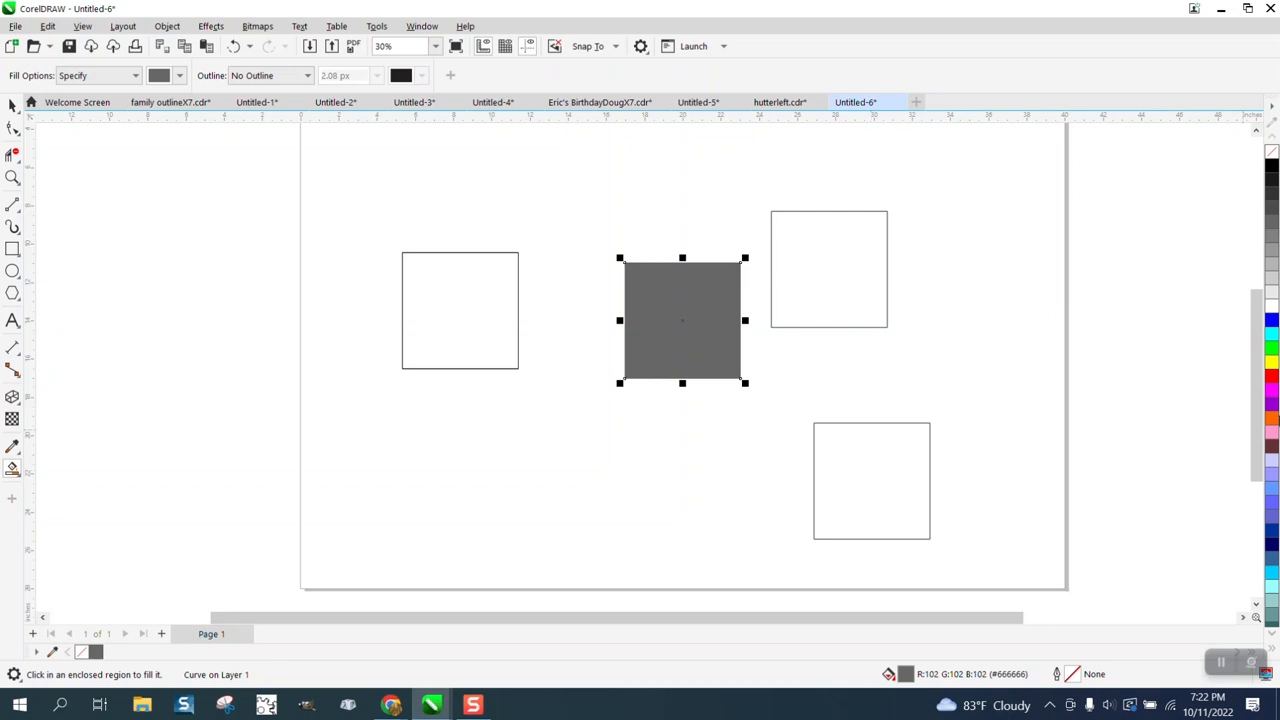
# Try smart-filling the lower right square, undo it, then recolor the centered filled square yellow and move it down off the grey copy.
pyautogui.click(914, 455)
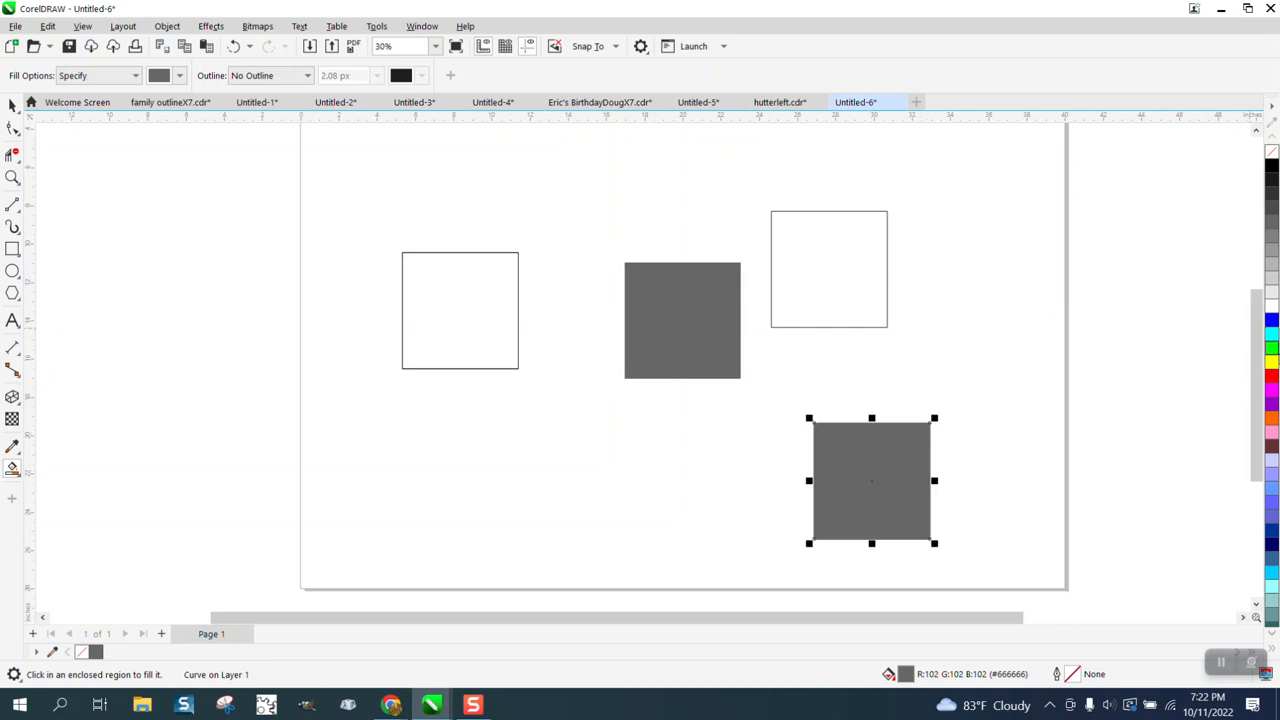
pyautogui.hotkey('ctrl', 'z')
pyautogui.click(1271, 363)
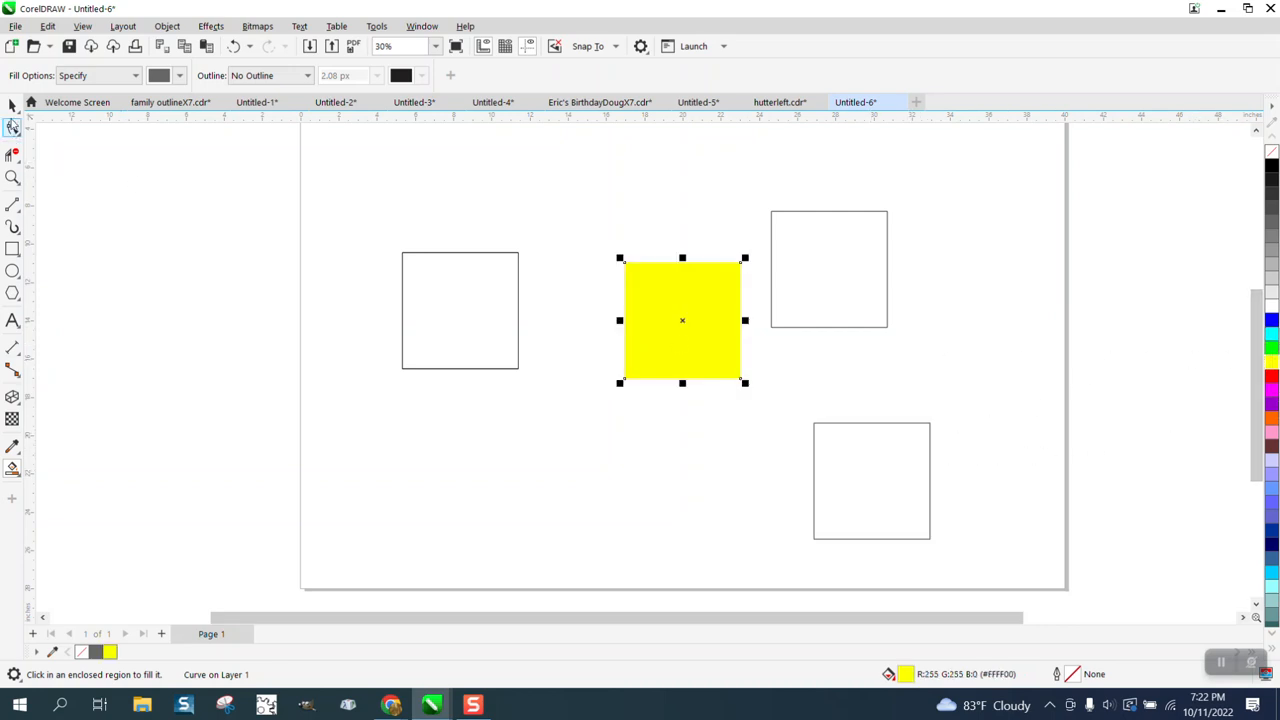
pyautogui.click(12, 104)
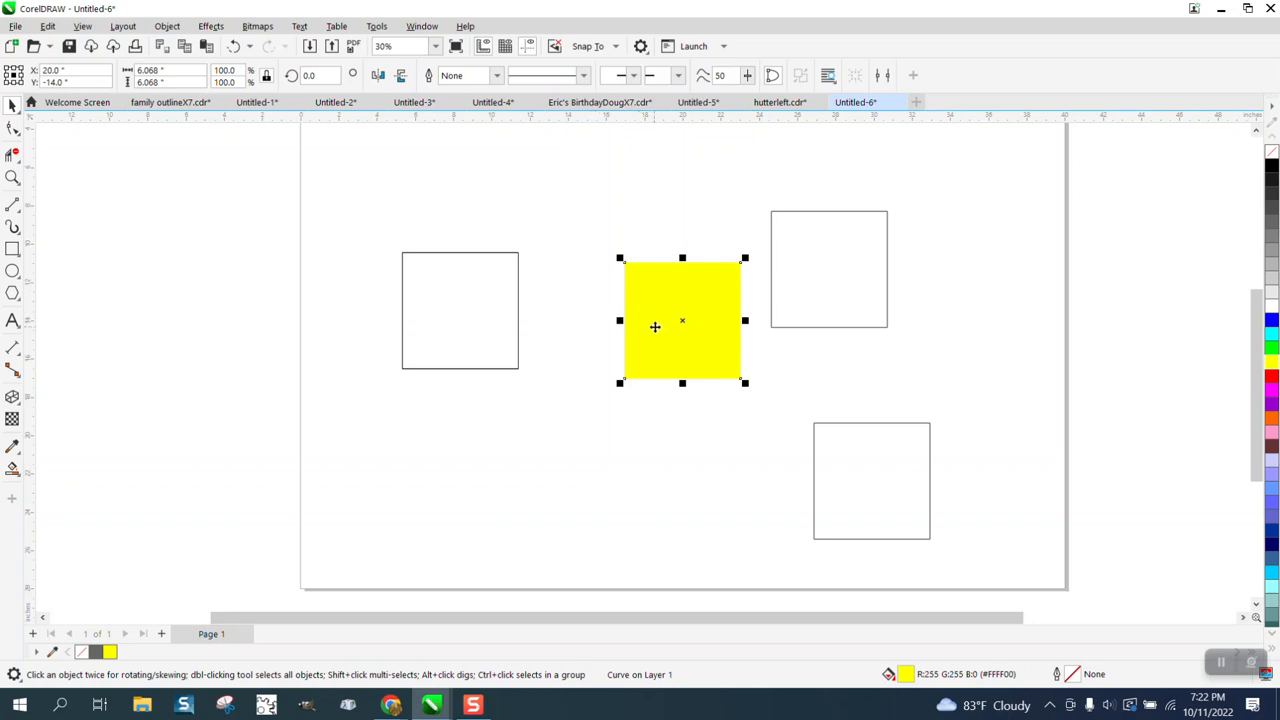
pyautogui.moveTo(657, 334); pyautogui.dragTo(668, 351)
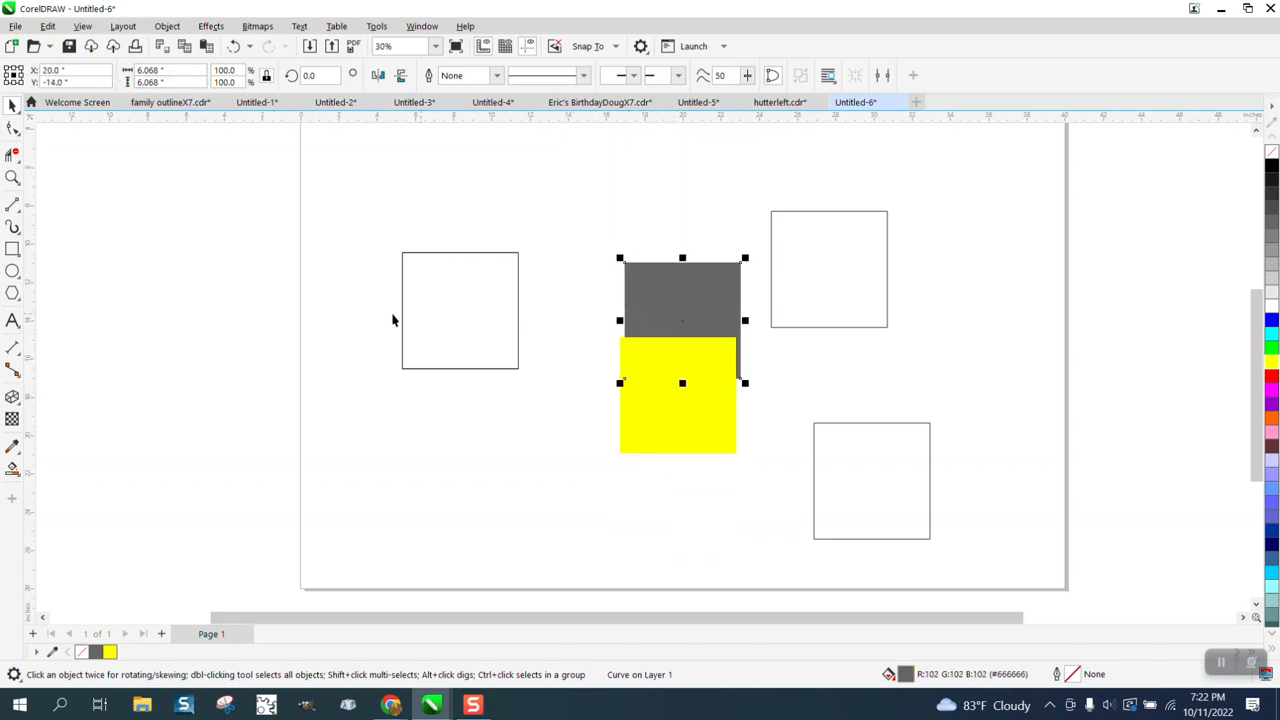
# Delete all the remaining filled squares, outline squares and leftover edges so the page is empty.
pyautogui.click(399, 197)
pyautogui.moveTo(955, 410); pyautogui.dragTo(997, 451)
pyautogui.press('Delete')
pyautogui.click(724, 388)
pyautogui.press('Delete')
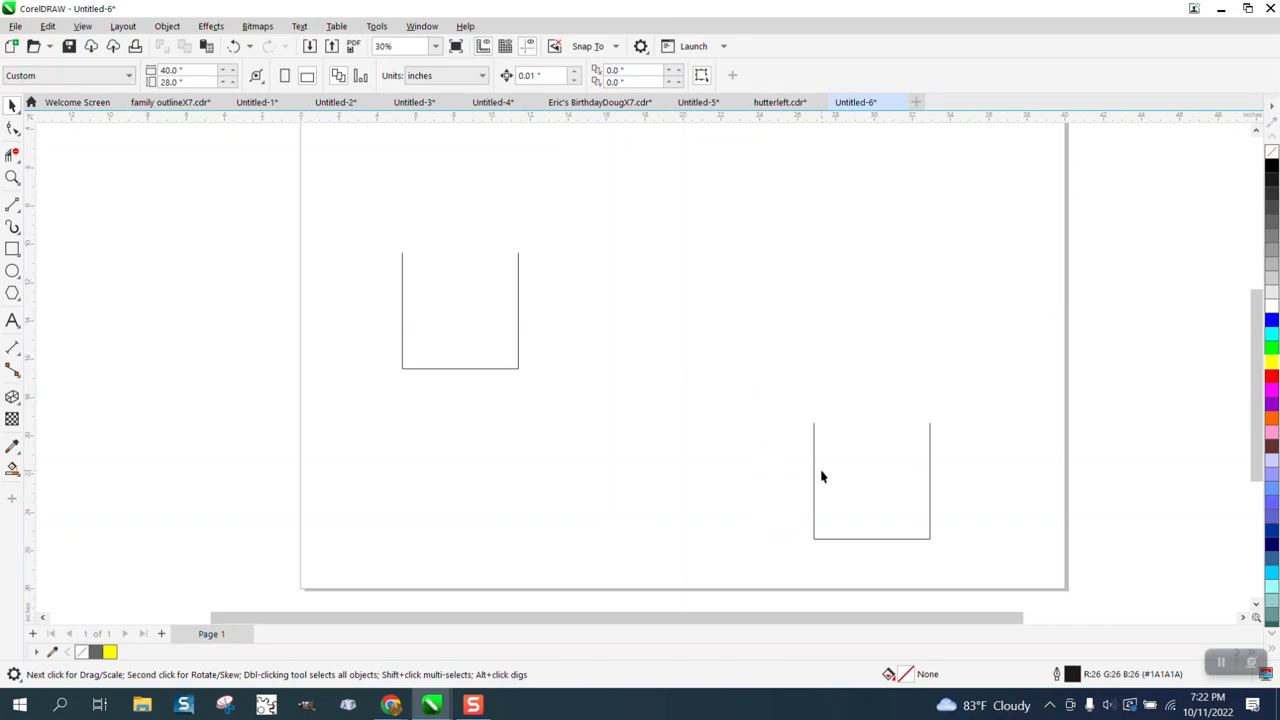
pyautogui.click(400, 268)
pyautogui.press('Delete')
pyautogui.moveTo(951, 582); pyautogui.dragTo(1066, 609)
pyautogui.press('Delete')
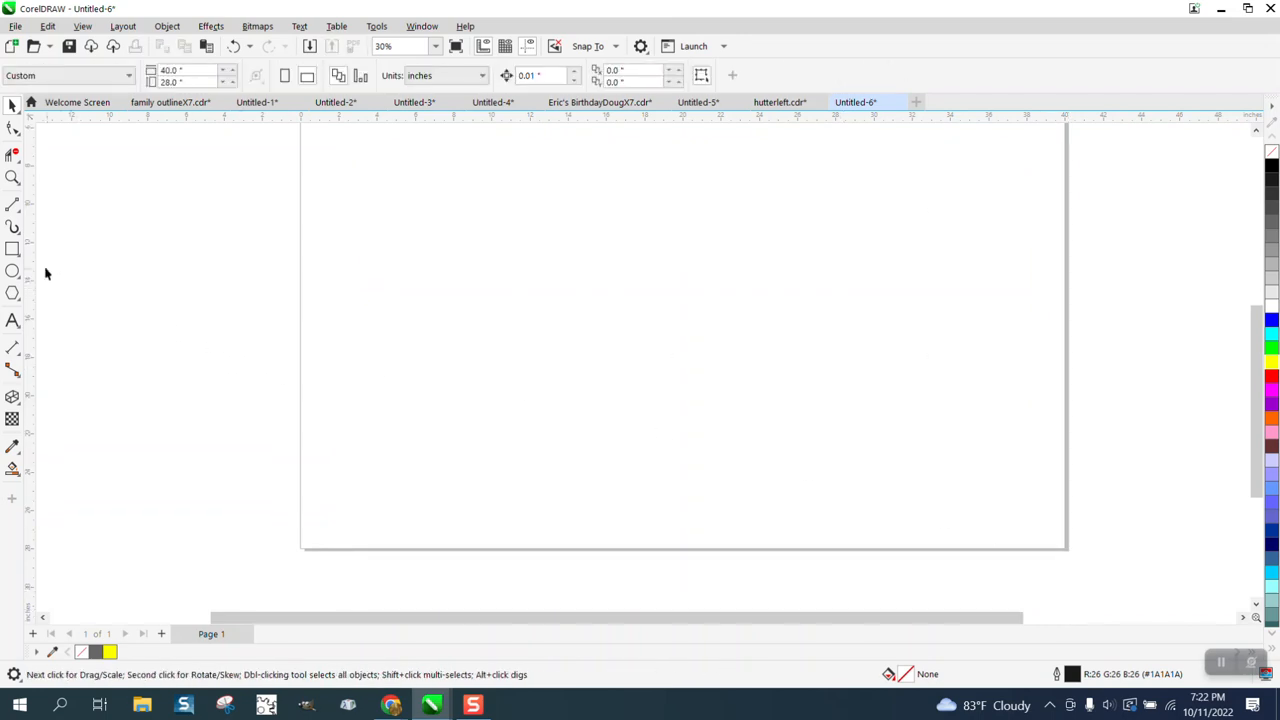
# Draw a square about 6 inches wide in the lower right part of the page and extrude it toward the upper left with depth 63.
pyautogui.click(12, 250)
pyautogui.moveTo(850, 321); pyautogui.dragTo(726, 443)
pyautogui.click(12, 396)
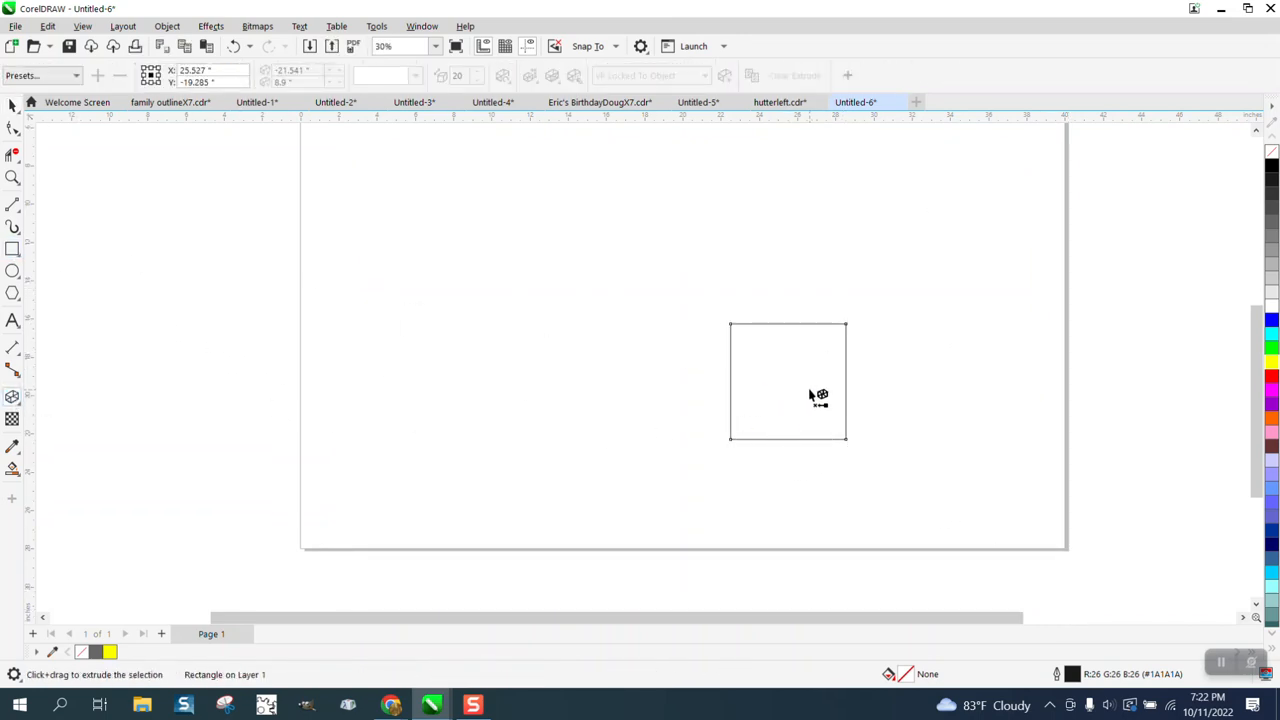
pyautogui.moveTo(815, 398); pyautogui.dragTo(352, 229)
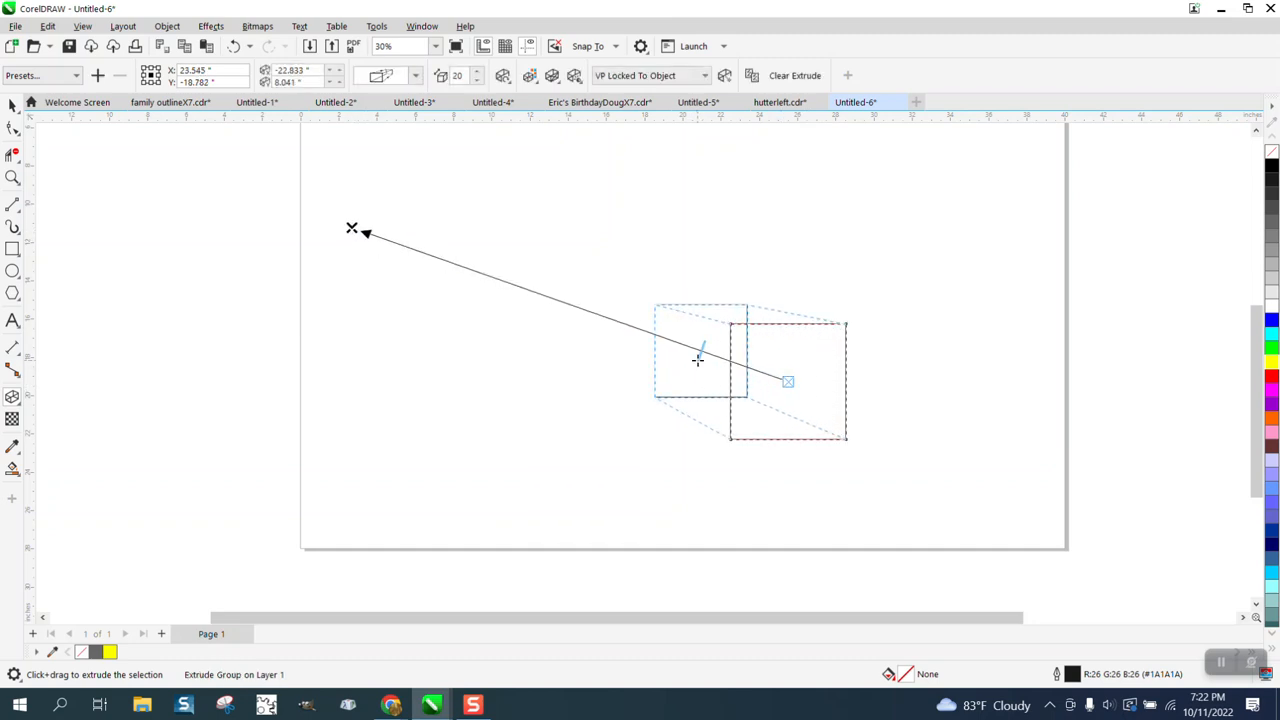
pyautogui.moveTo(701, 357); pyautogui.dragTo(509, 320)
# Try the back parallel extrusion type, switch to front parallel, and shorten the extrusion to an offset of about -16 by 5.9 inches.
pyautogui.click(415, 76)
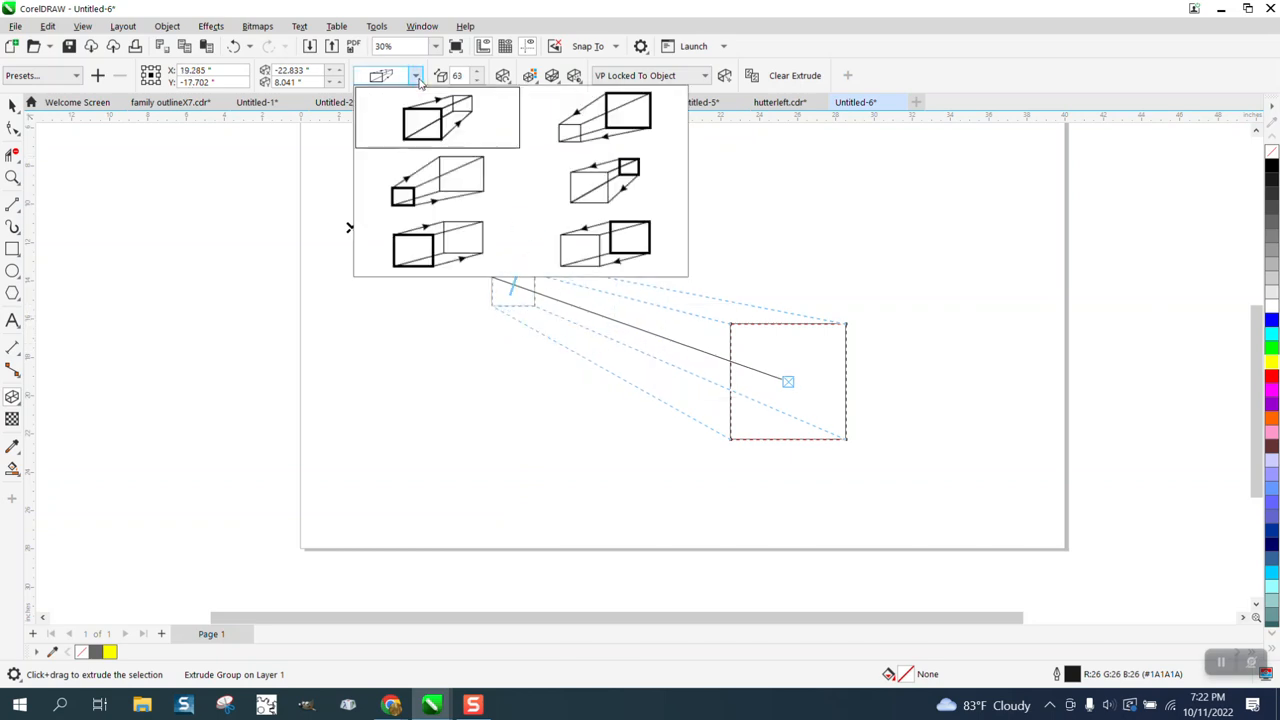
pyautogui.click(447, 245)
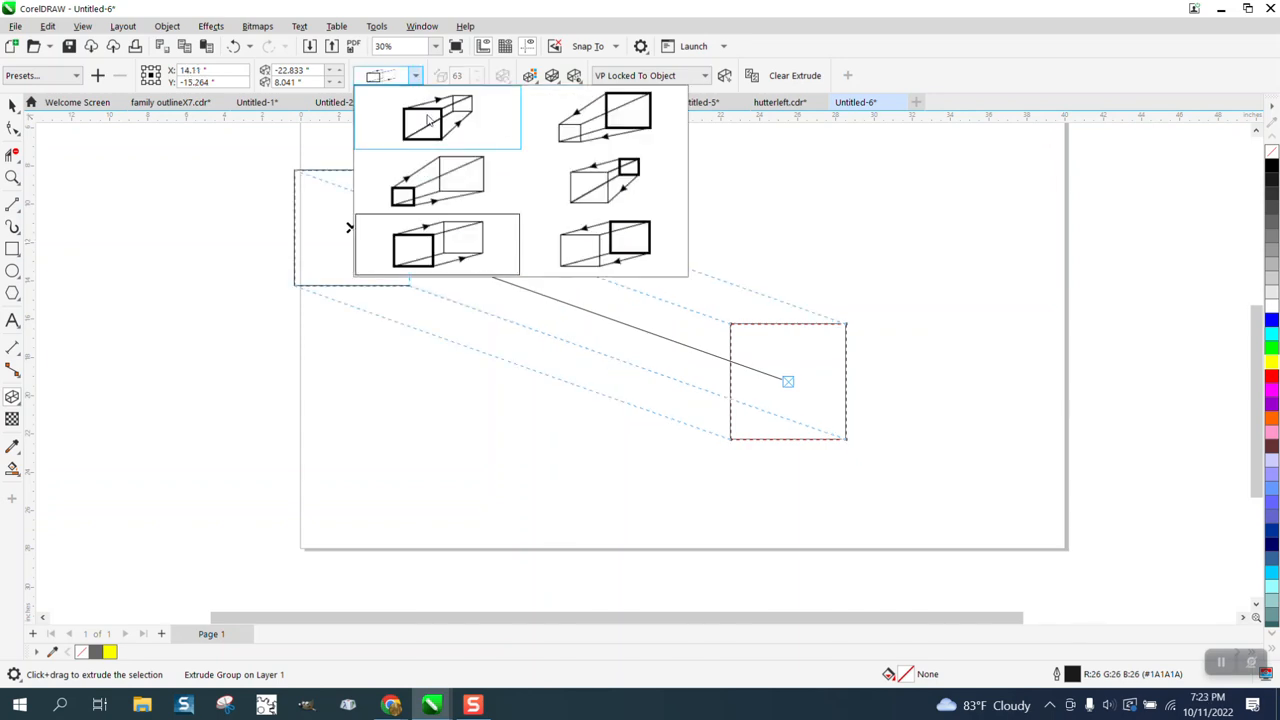
pyautogui.click(415, 77)
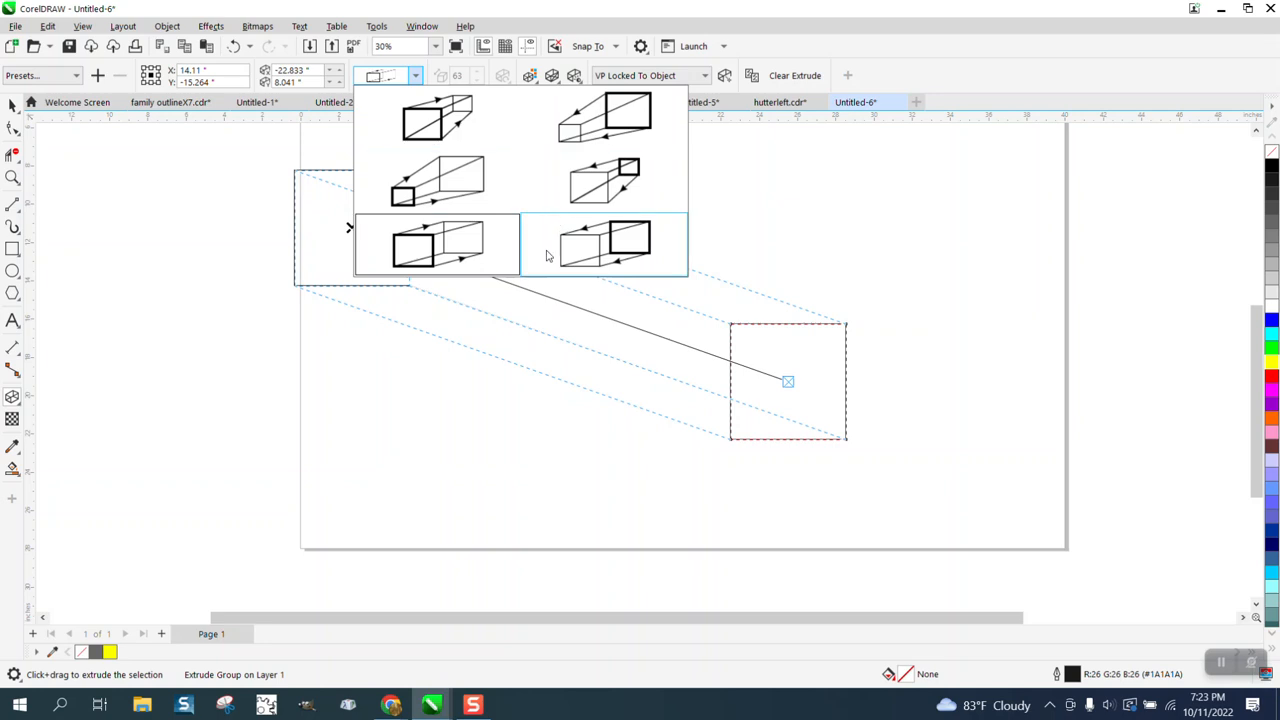
pyautogui.click(627, 252)
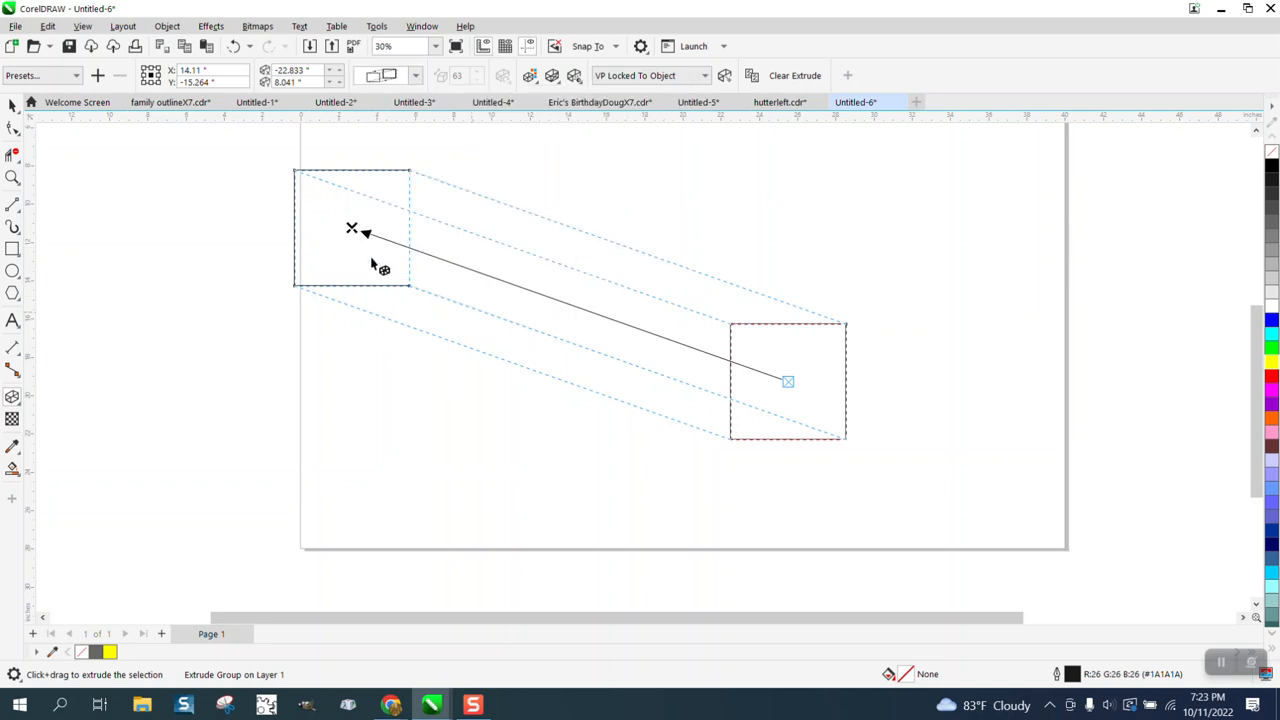
pyautogui.moveTo(352, 228); pyautogui.dragTo(483, 269)
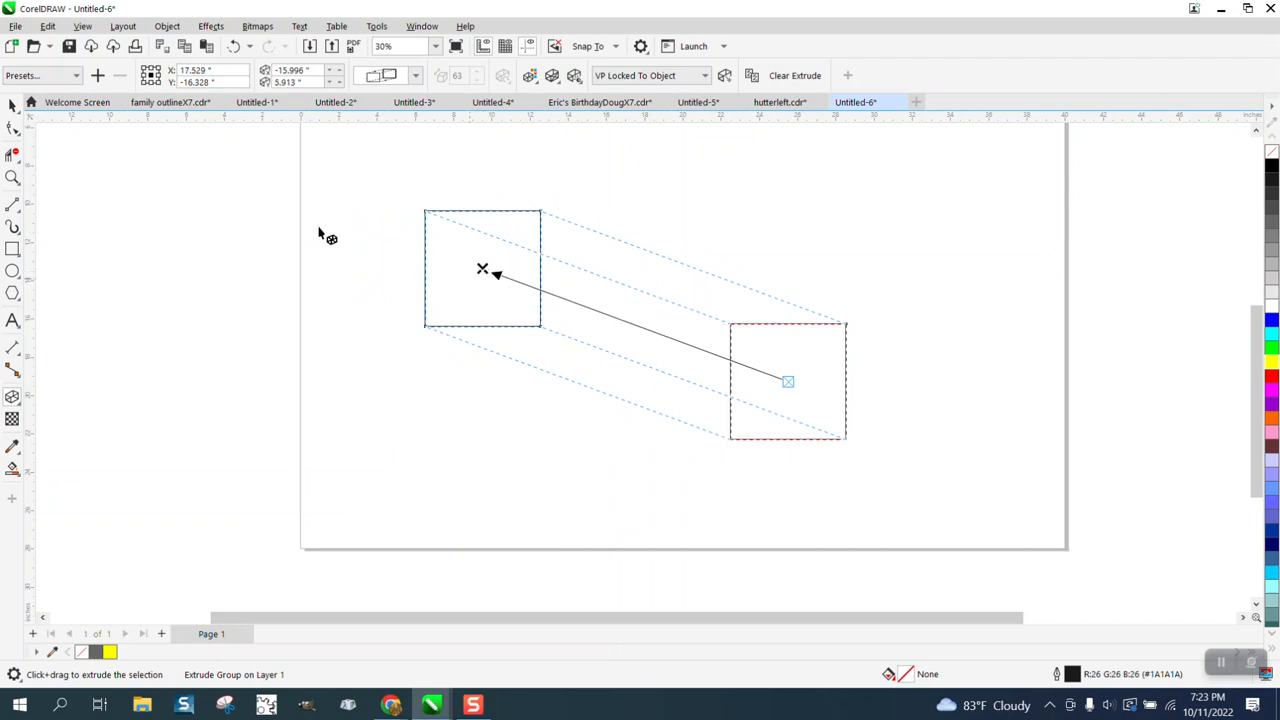
pyautogui.press('space')
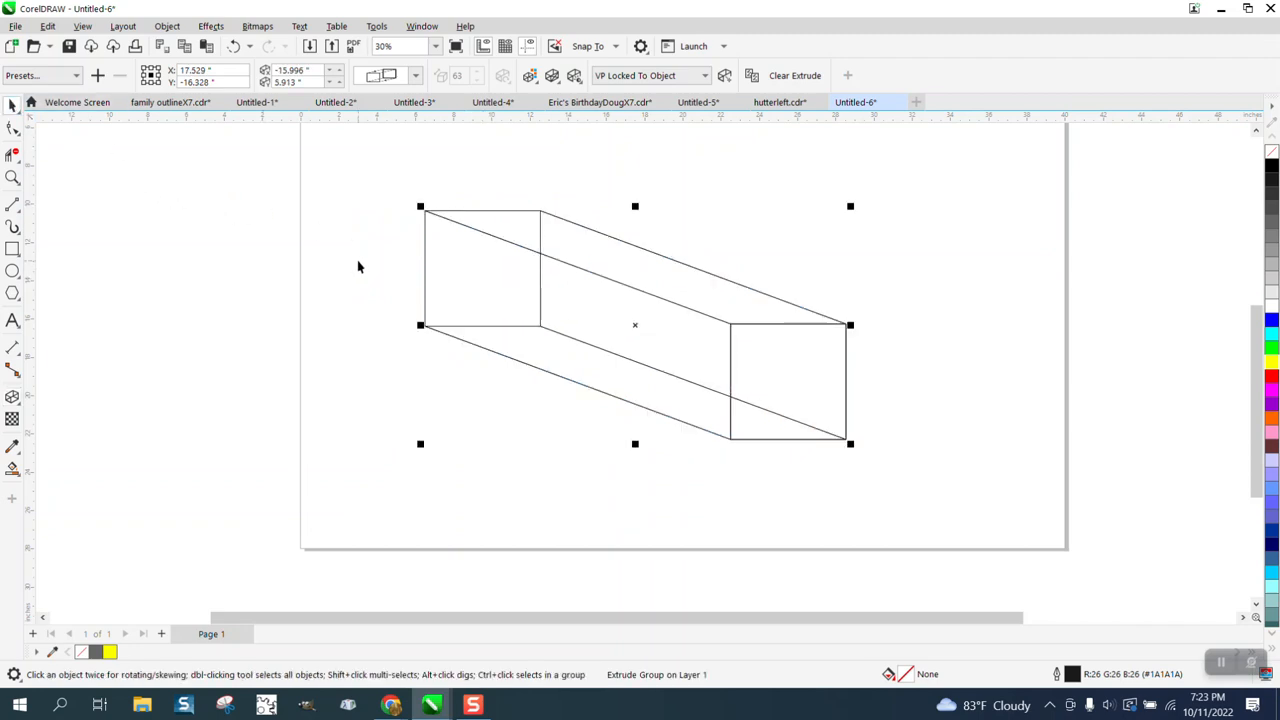